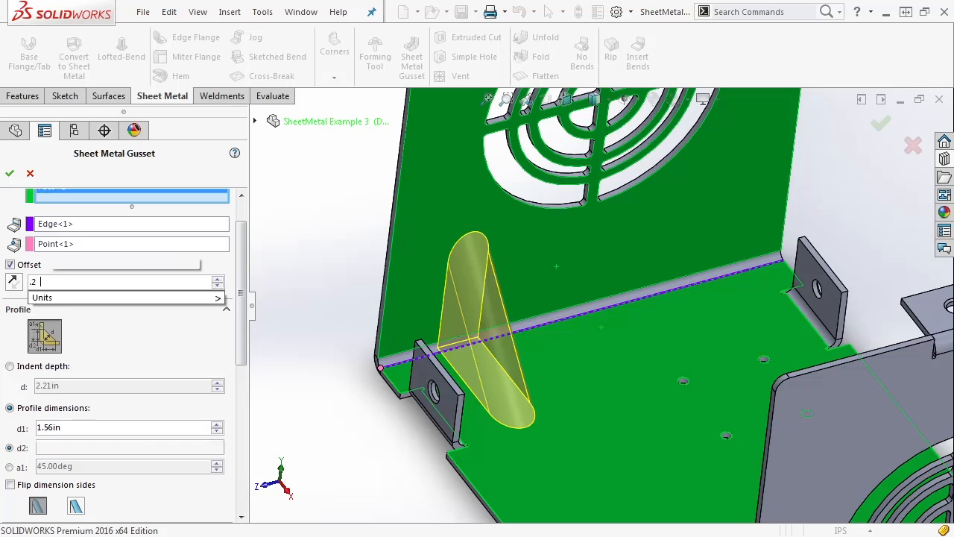
- Give the sheet metal gusset a 1 in offset and a 0.25 in indent depth, and create it
text(1)
key(Return)
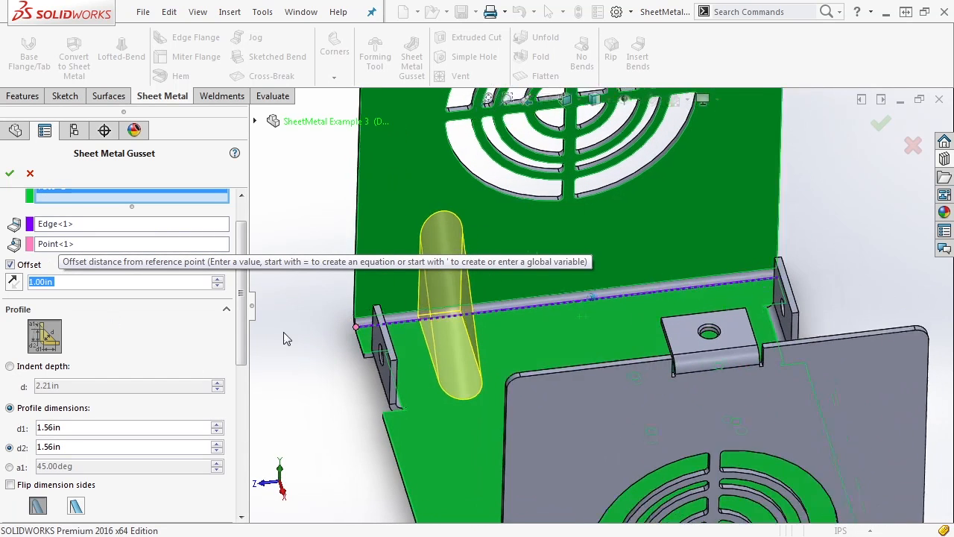
drag(241, 316, 240, 360)
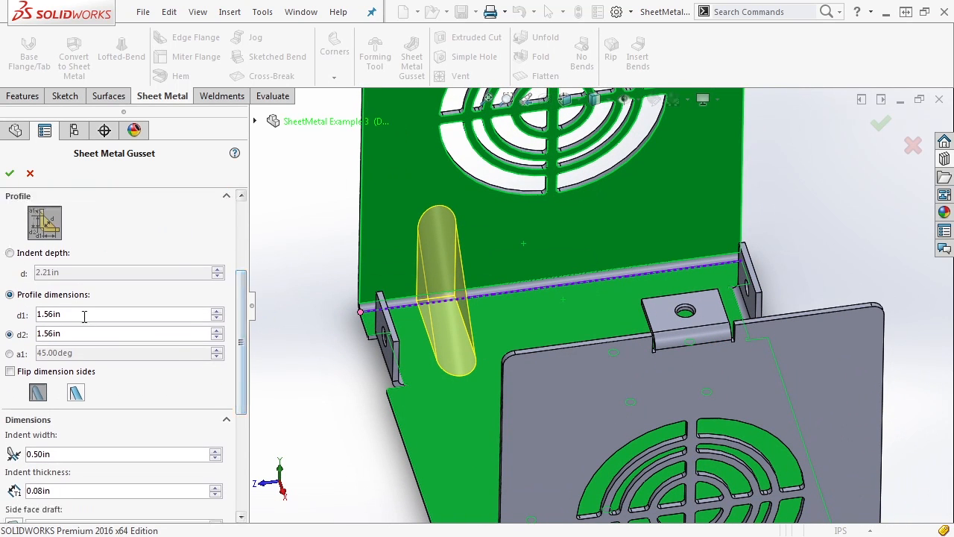
click(9, 253)
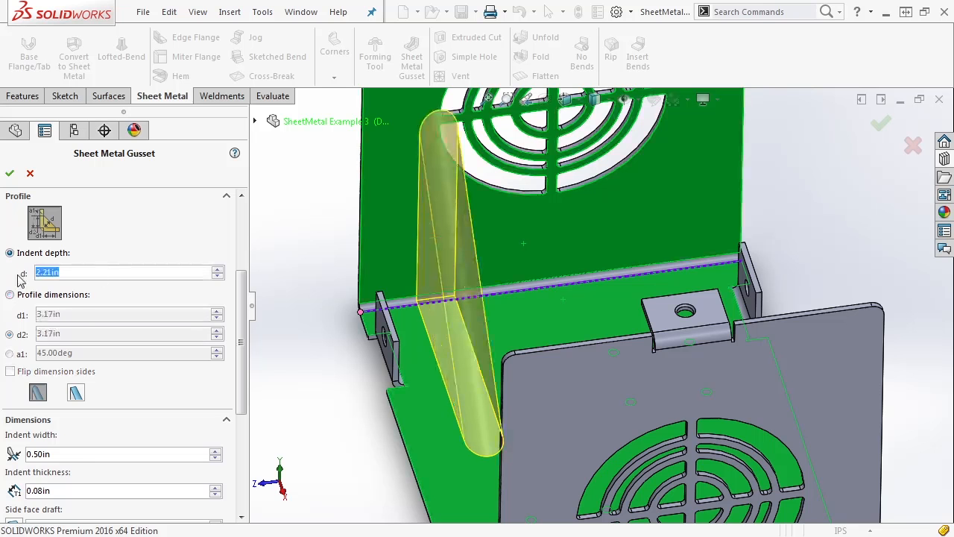
text(0.25)
key(Return)
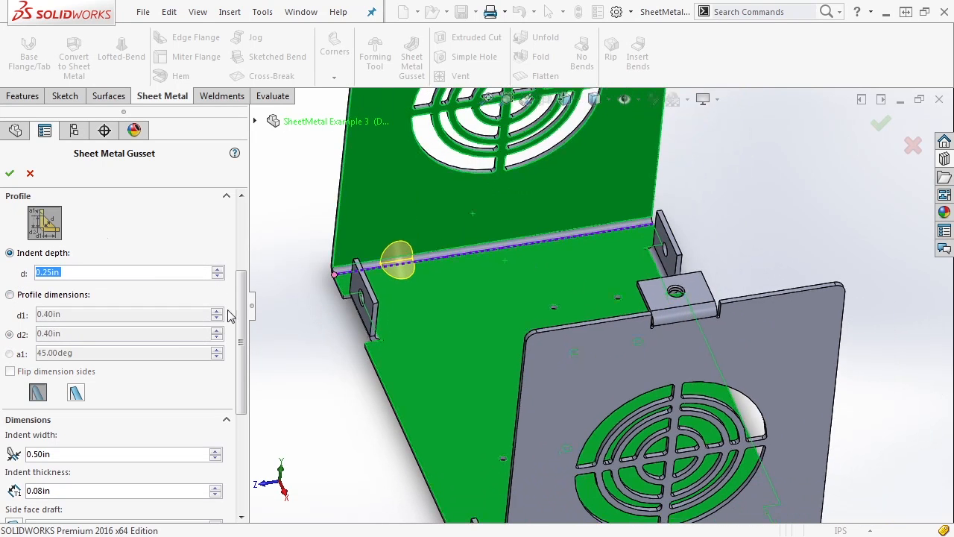
click(10, 174)
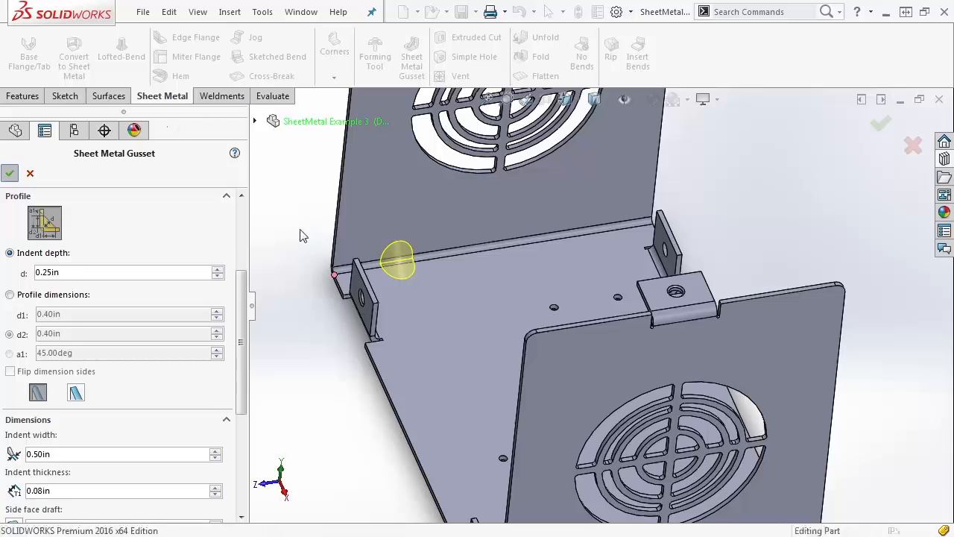
- Mirror the sheet metal gusset about the Right Plane
key(ctrl+7)
drag(167, 286, 127, 421)
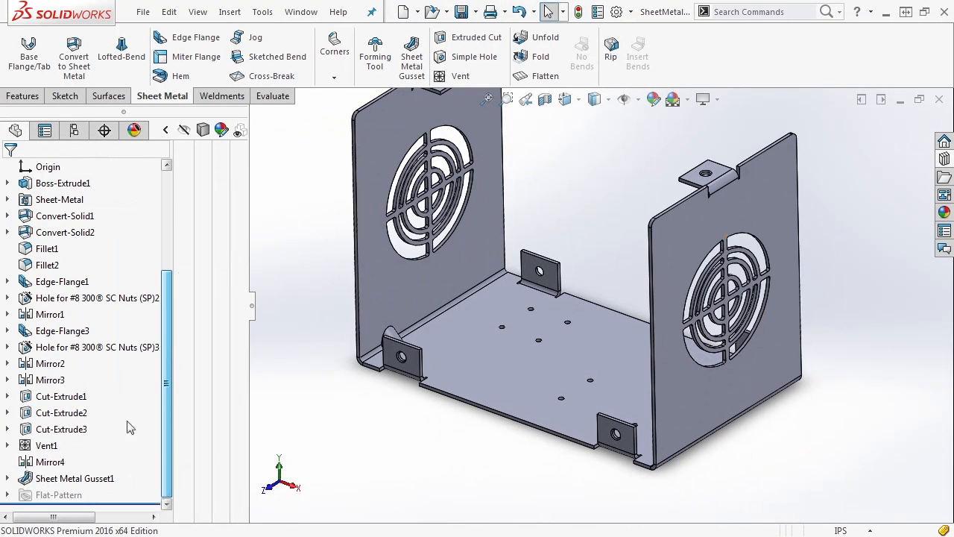
click(67, 478)
click(24, 97)
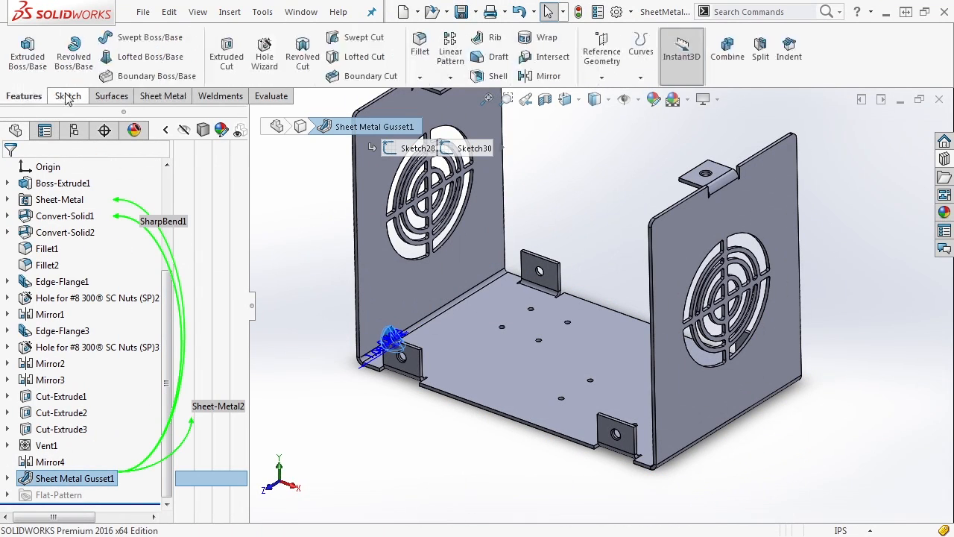
click(550, 78)
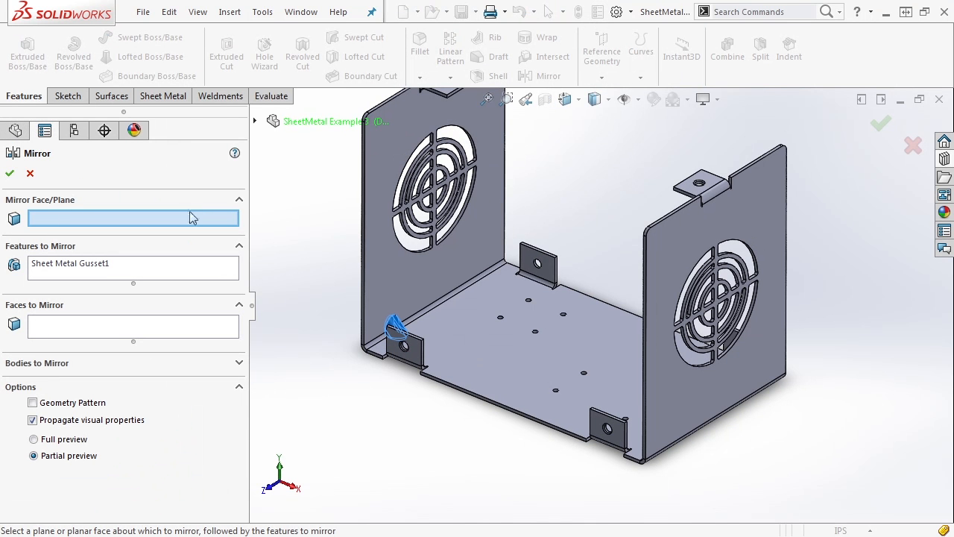
click(255, 121)
click(331, 252)
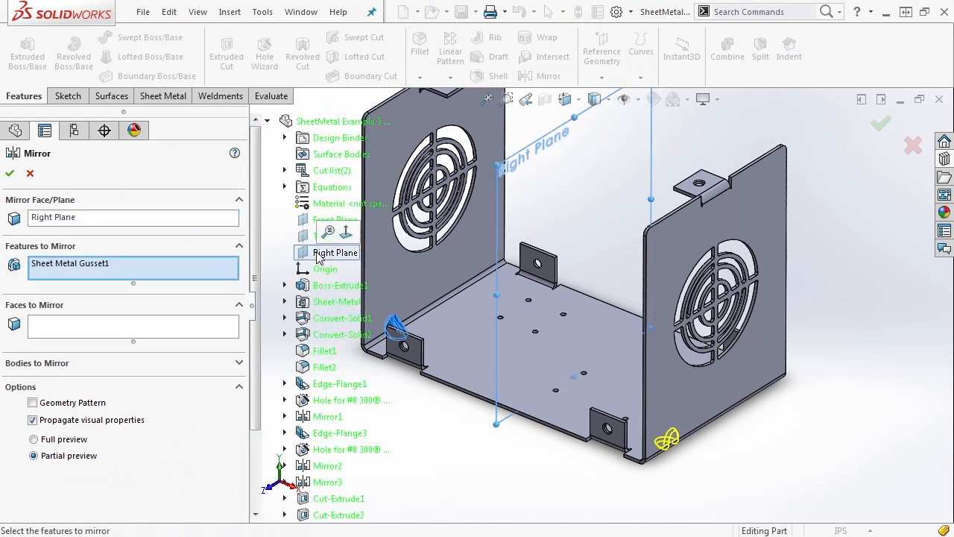
click(11, 174)
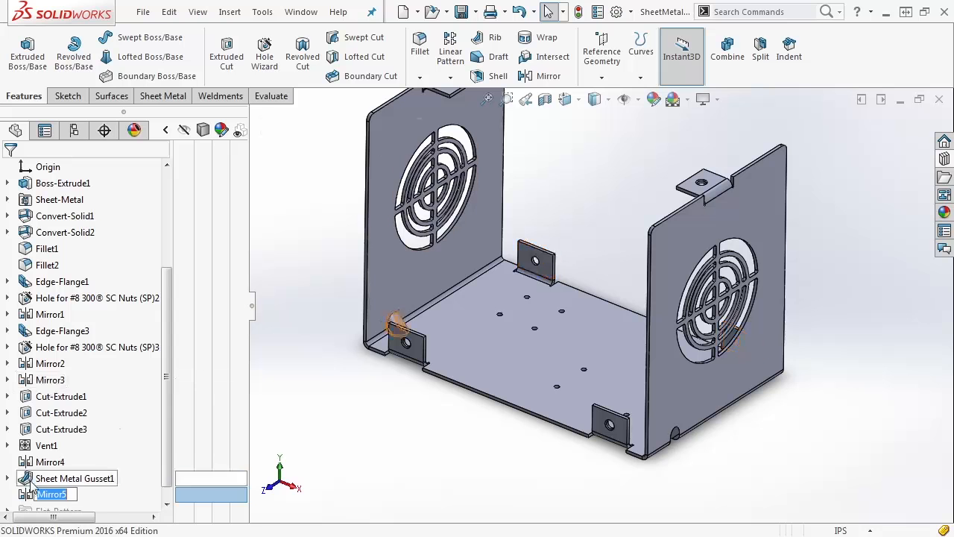
- Mirror the original gusset and its mirrored copy about the Front Plane
click(531, 78)
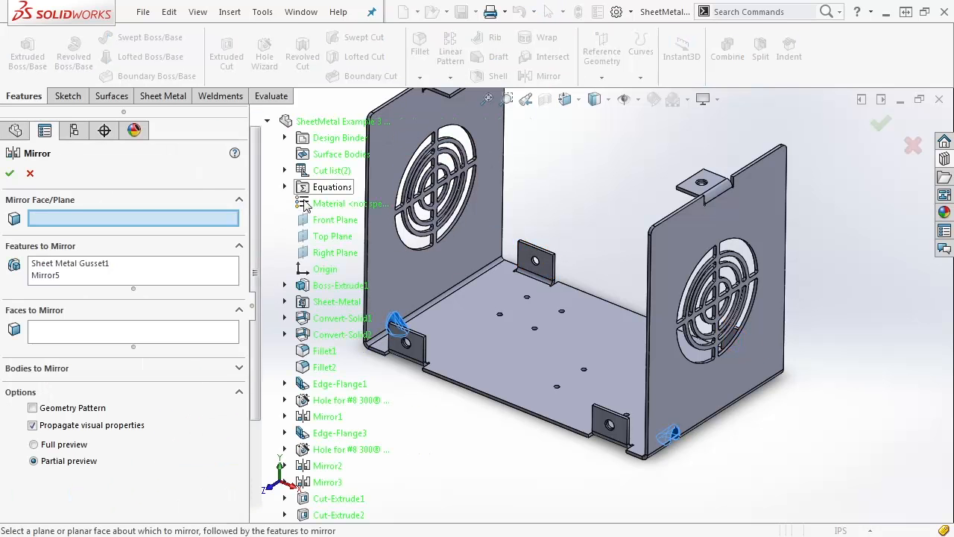
click(321, 222)
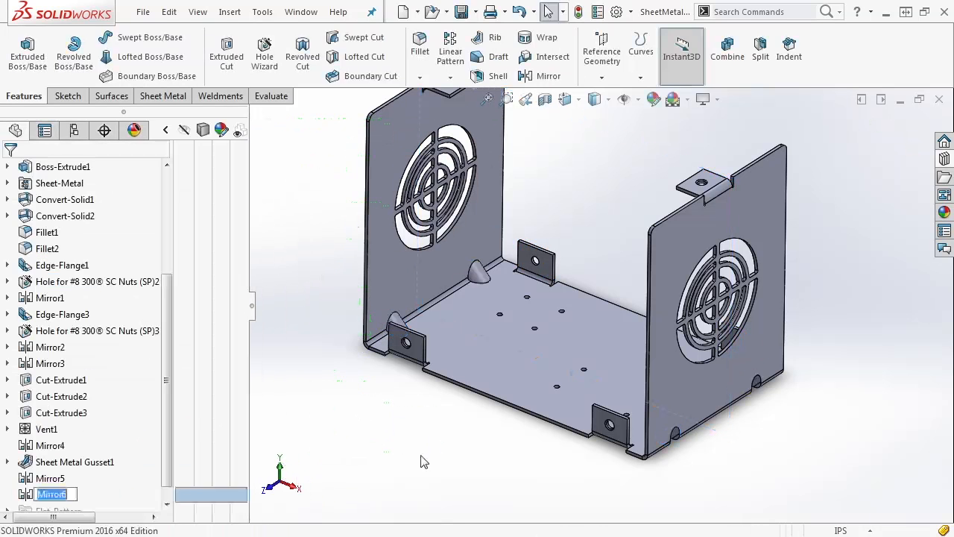
scroll(494, 404, up, 3)
middle_drag(495, 405, 515, 295)
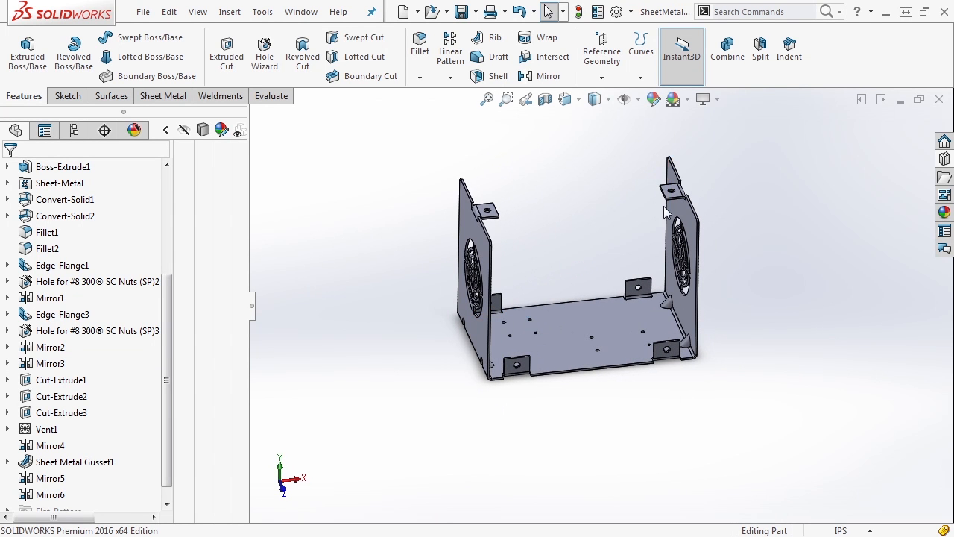
middle_drag(676, 332, 736, 336)
- On the Front Plane, sketch an open hat-shaped profile of five lines along the base plate's upper surface, between the tab and the origin
scroll(74, 253, up, 4)
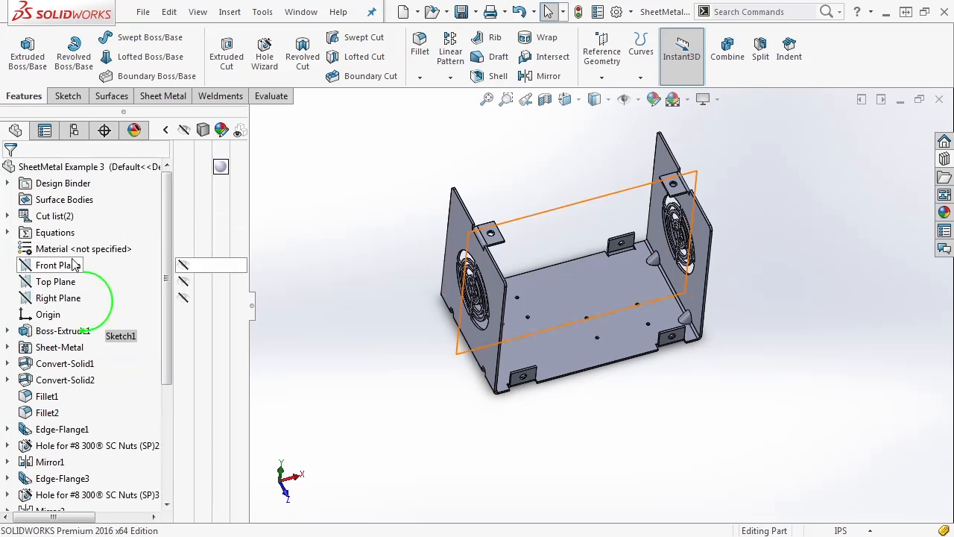
click(64, 270)
click(75, 249)
scroll(496, 440, down, 1)
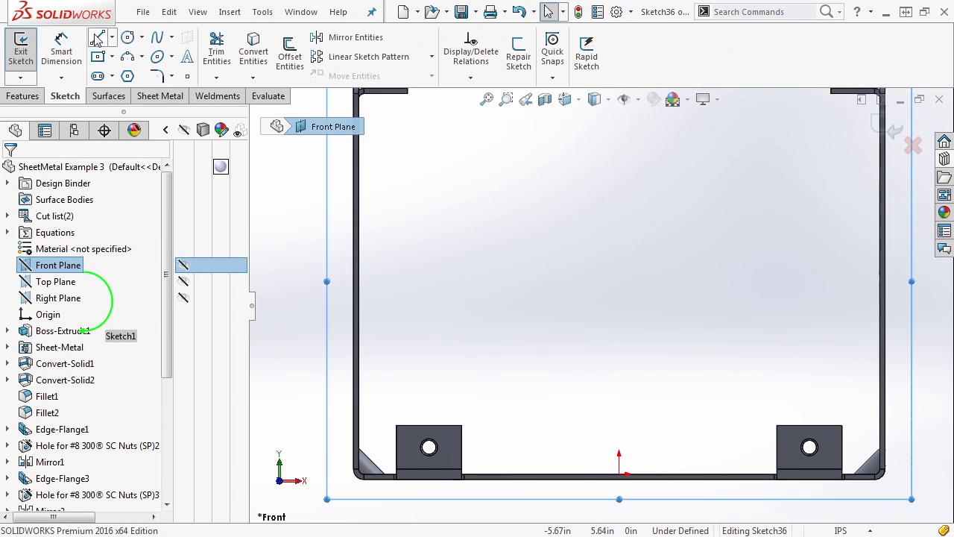
key(l)
scroll(477, 466, down, 1)
click(501, 468)
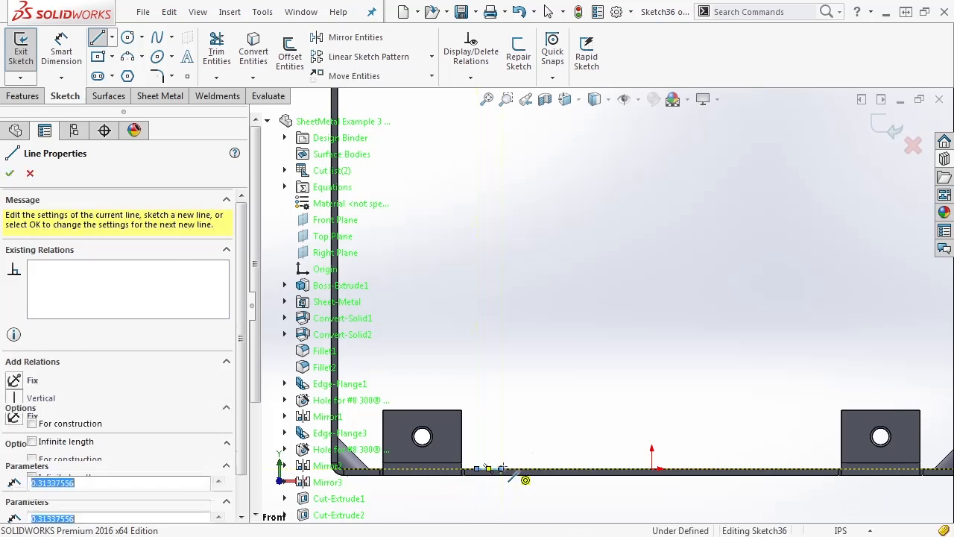
click(528, 431)
click(572, 430)
click(597, 468)
click(632, 469)
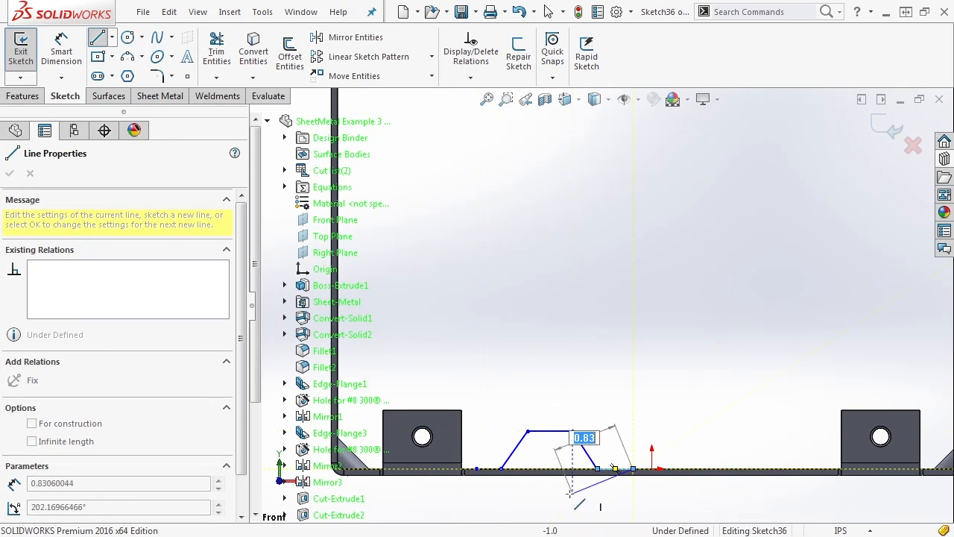
key(Escape)
- Dimension the profile's flat end segments, 0.5 in for the one nearer the origin and 0.375 in for the one nearer the tab
scroll(559, 488, down, 3)
key(s)
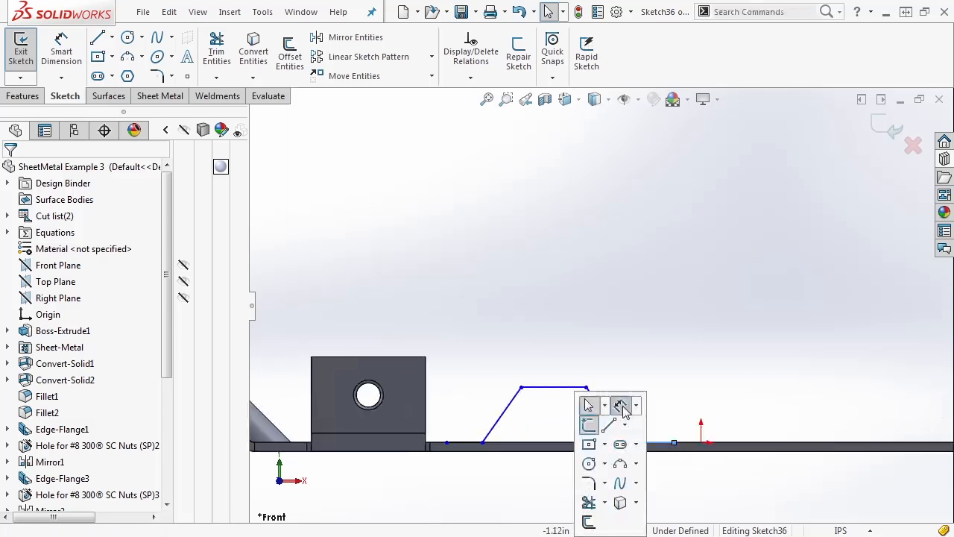
click(620, 405)
click(648, 404)
text(.)
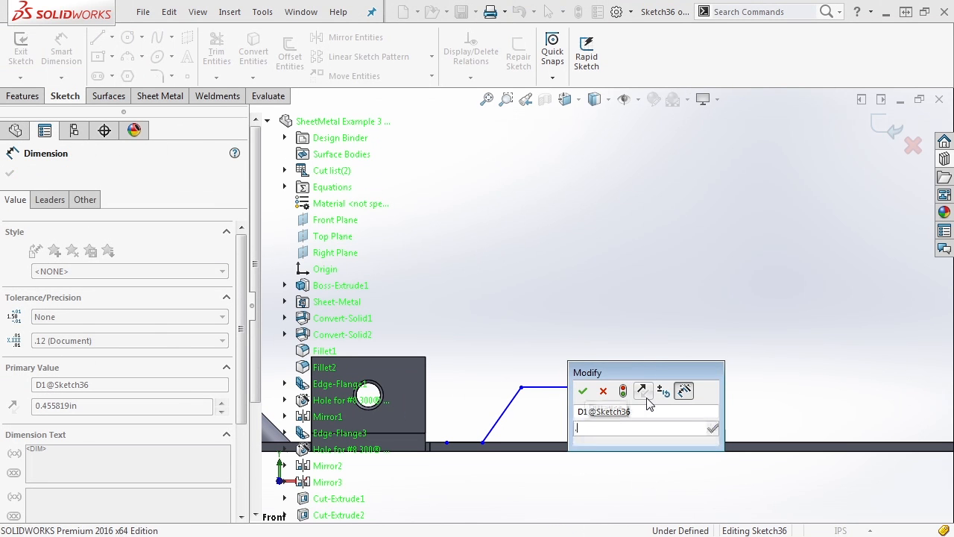
text(5)
key(Return)
click(463, 443)
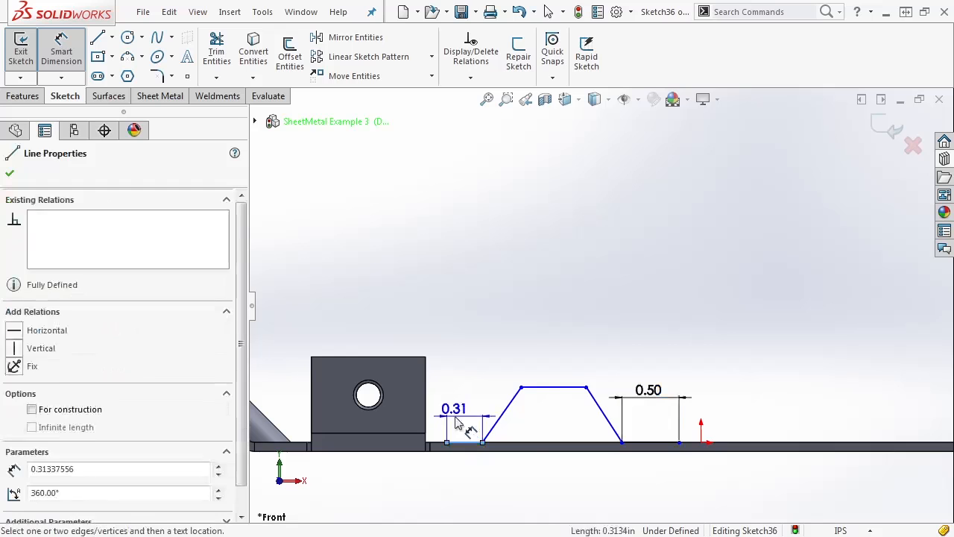
click(457, 415)
text(.375)
key(Return)
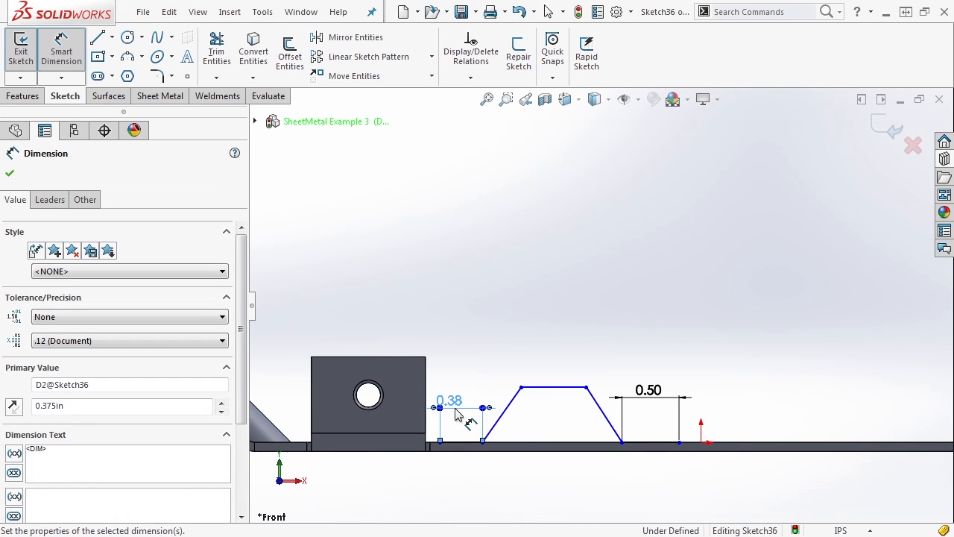
- Set the profile's raised top line to 0.5 in long and its height above the base plate to 0.375 in
click(538, 386)
click(544, 362)
text(.5)
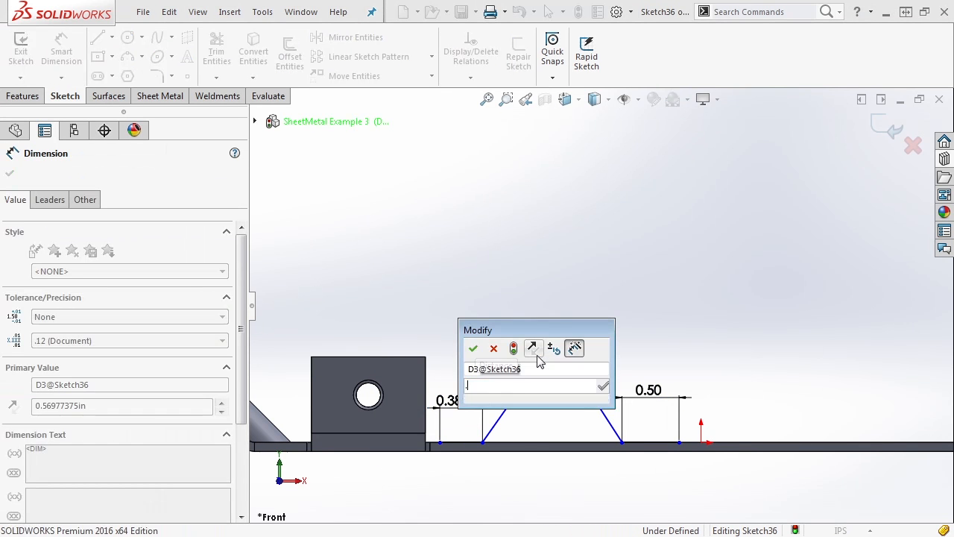
key(Return)
click(545, 386)
click(544, 445)
click(543, 432)
text(.375)
key(Return)
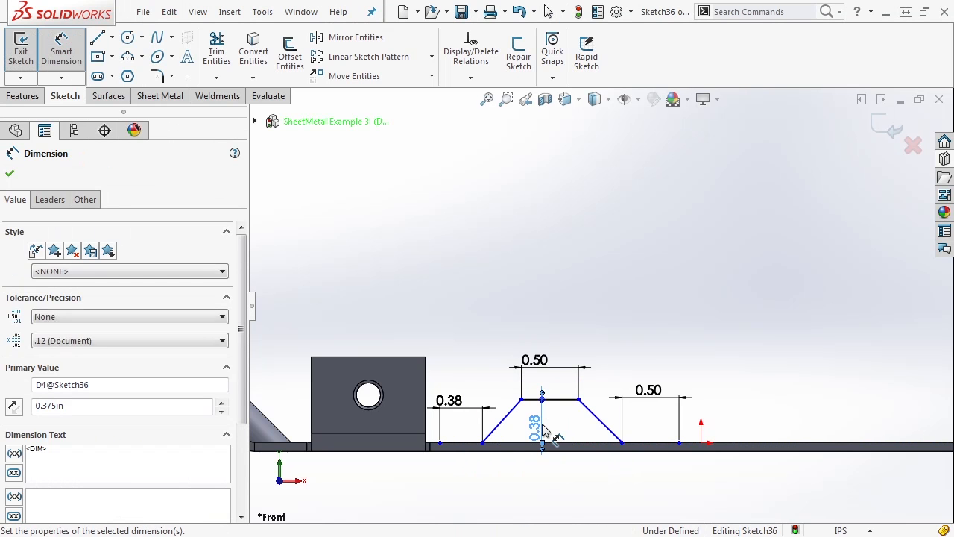
- Set the angle between the slanted line nearer the tab and the profile's top line to 130°
click(519, 407)
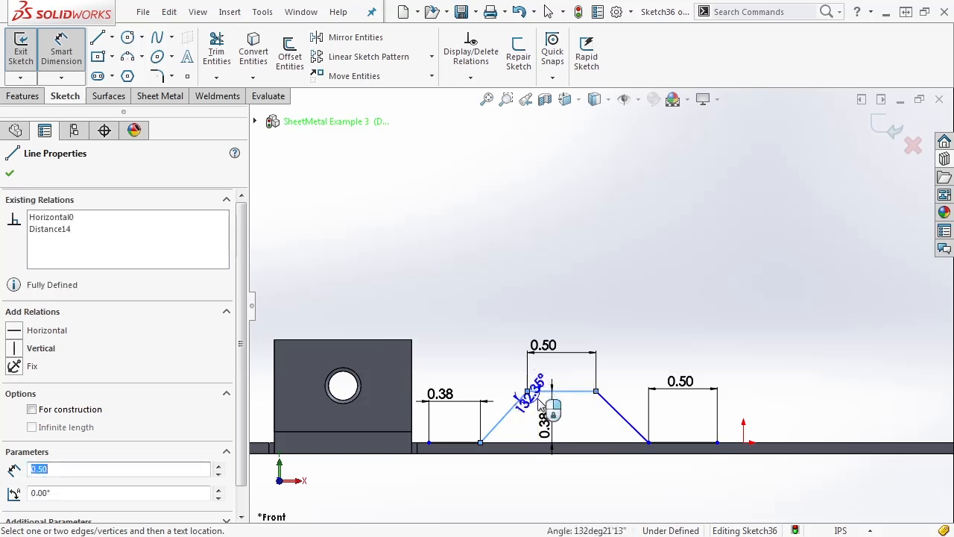
click(542, 403)
text(130)
key(Return)
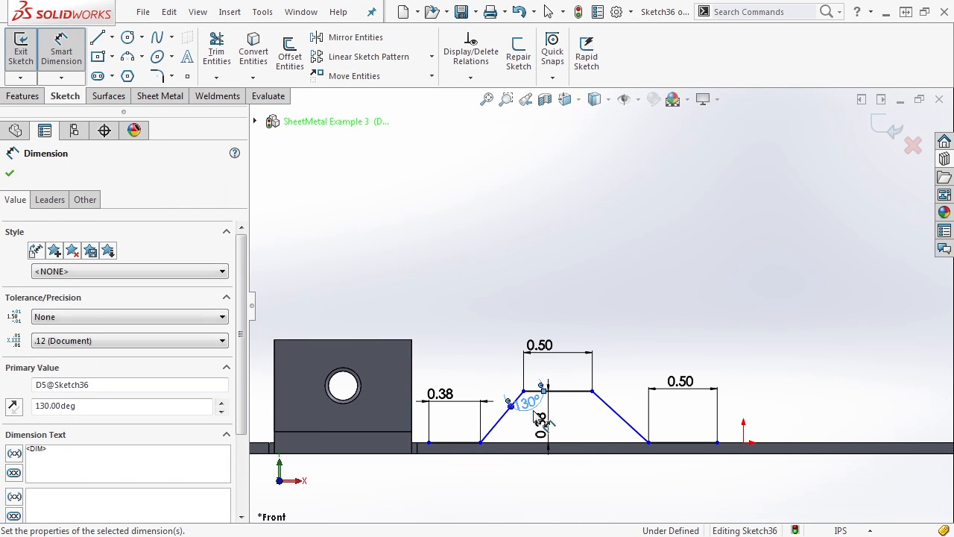
key(Escape)
- Add an equal relation between the profile's two slanted lines
scroll(506, 429, down, 2)
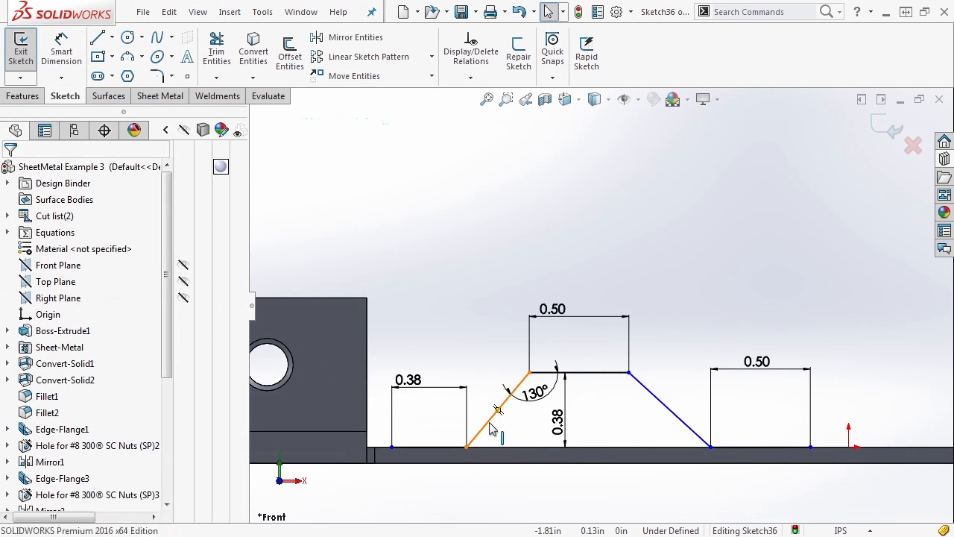
click(492, 428)
ctrl+click(683, 422)
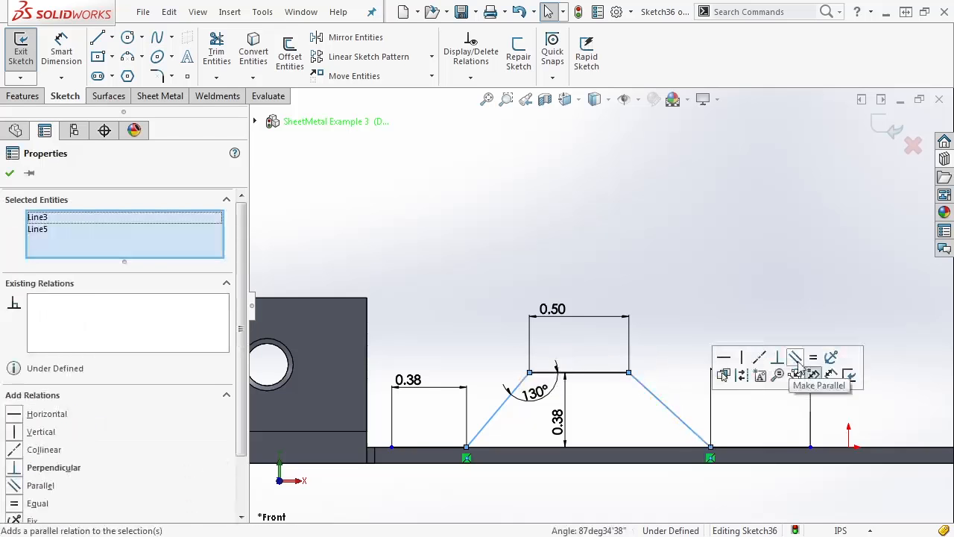
click(685, 290)
- Dimension the profile's nearer end 0.75 in from the origin and exit the sketch
scroll(685, 321, up, 3)
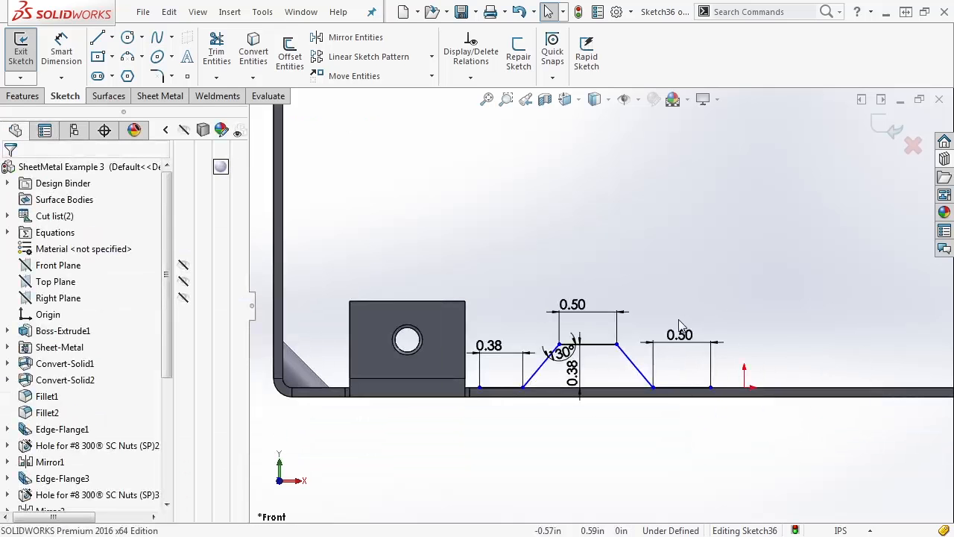
middle_drag(679, 321, 686, 365)
scroll(687, 365, up, 3)
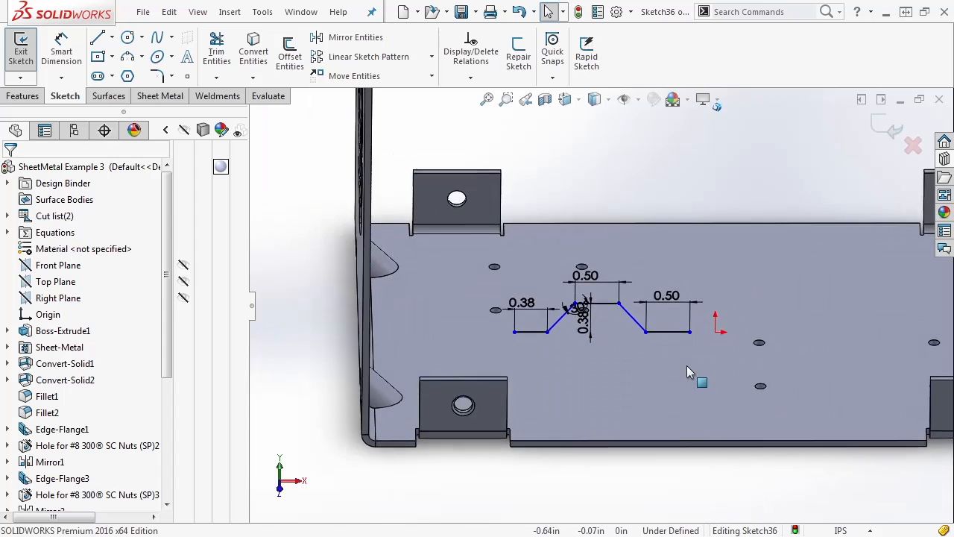
drag(502, 328, 466, 327)
key(s)
click(595, 380)
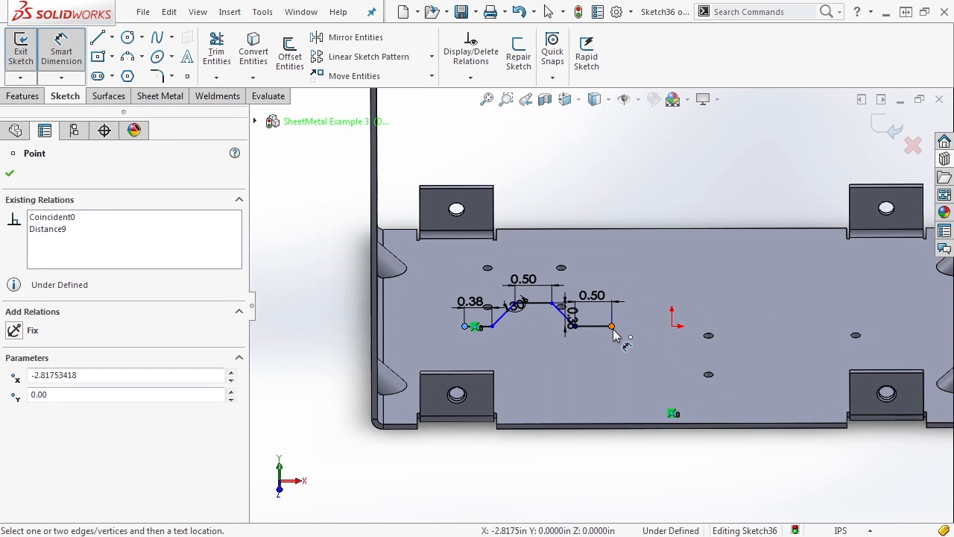
click(612, 331)
click(669, 325)
click(643, 356)
key(Escape)
click(671, 326)
click(653, 342)
text(.75)
key(Return)
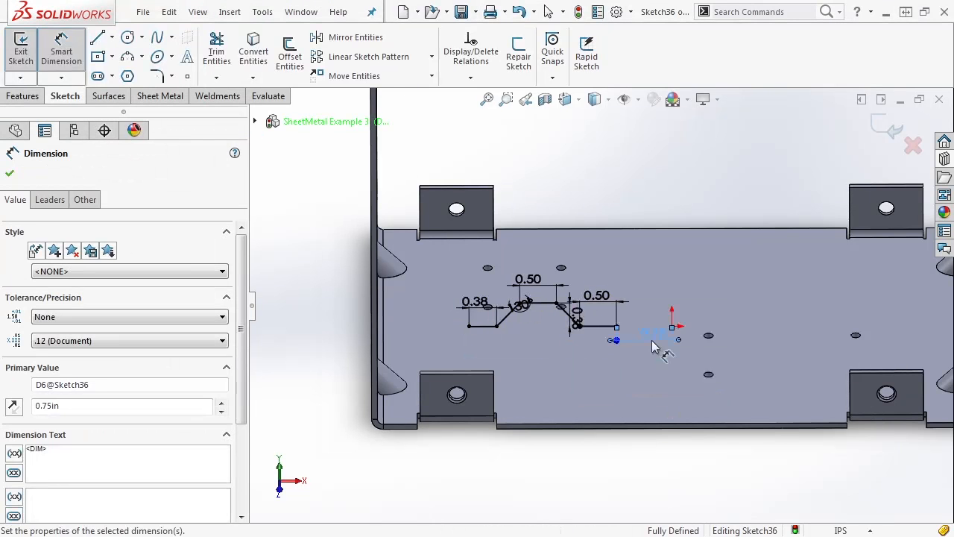
click(876, 124)
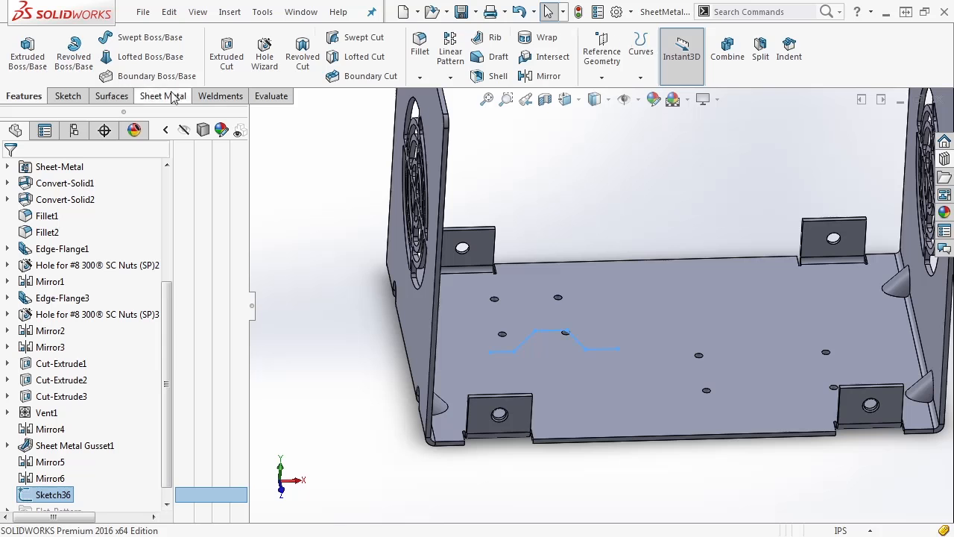
- Start a Base Flange from the hat-shaped profile sketch and set its blind depth to 1 in
click(173, 100)
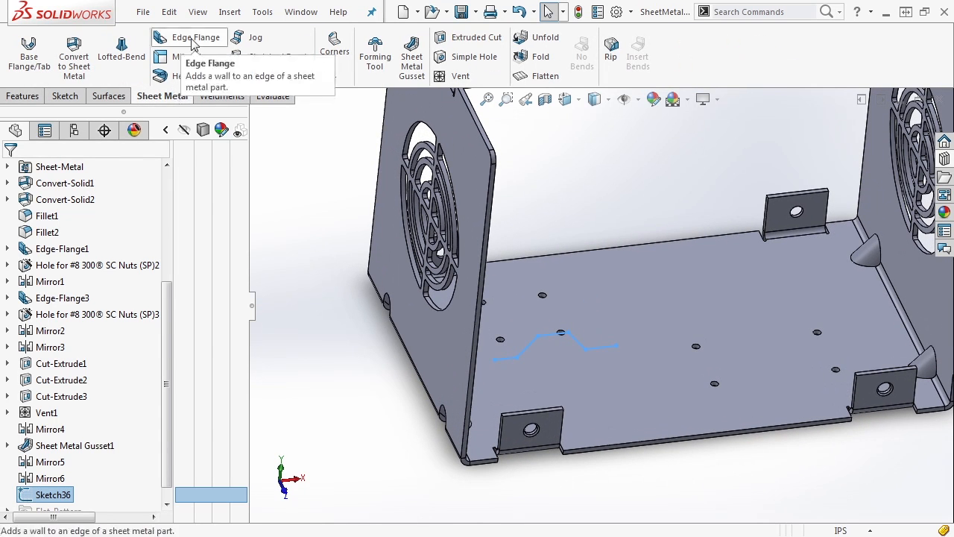
click(41, 70)
drag(563, 355, 574, 384)
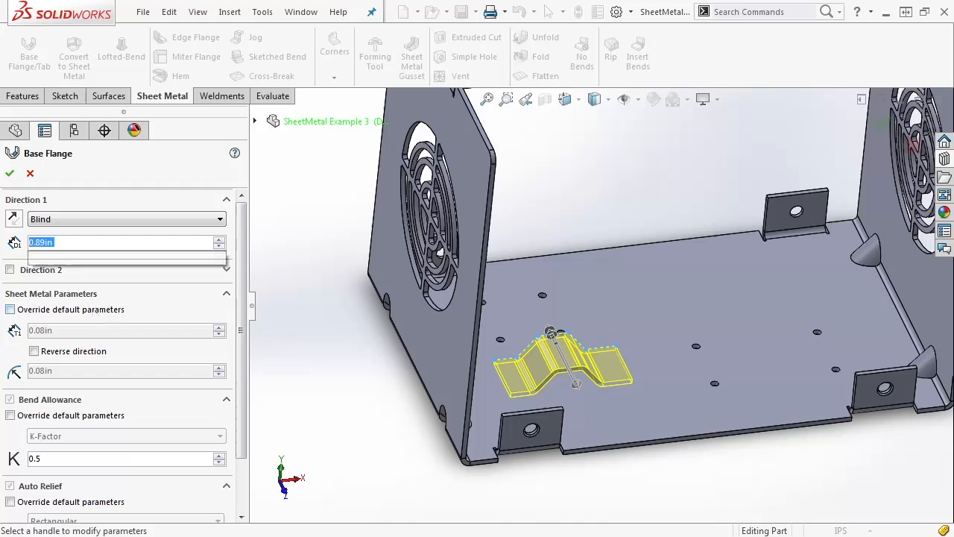
text(1)
key(Return)
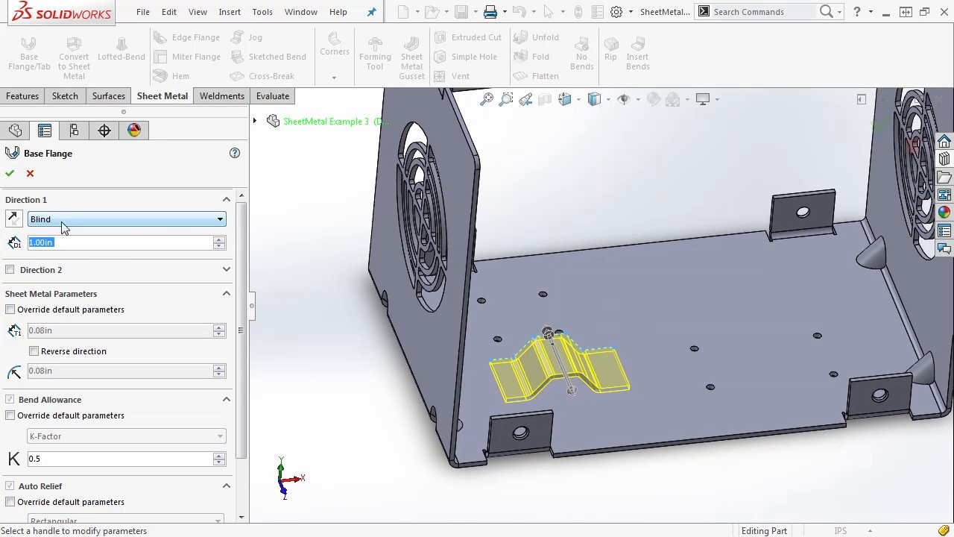
- Reverse the sheet thickness direction so the bracket sits on top of the base plate, and accept the base flange
key(ctrl+1)
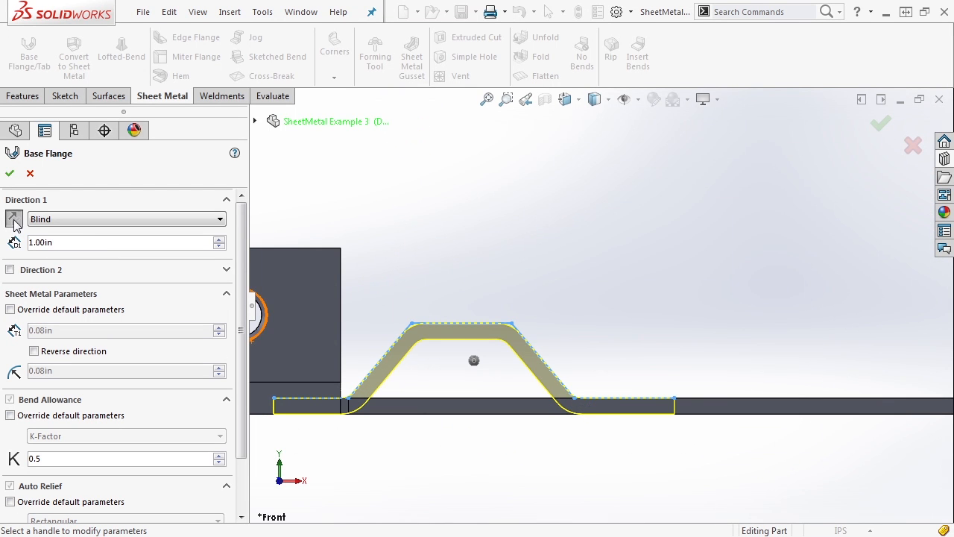
scroll(243, 291, down, 2)
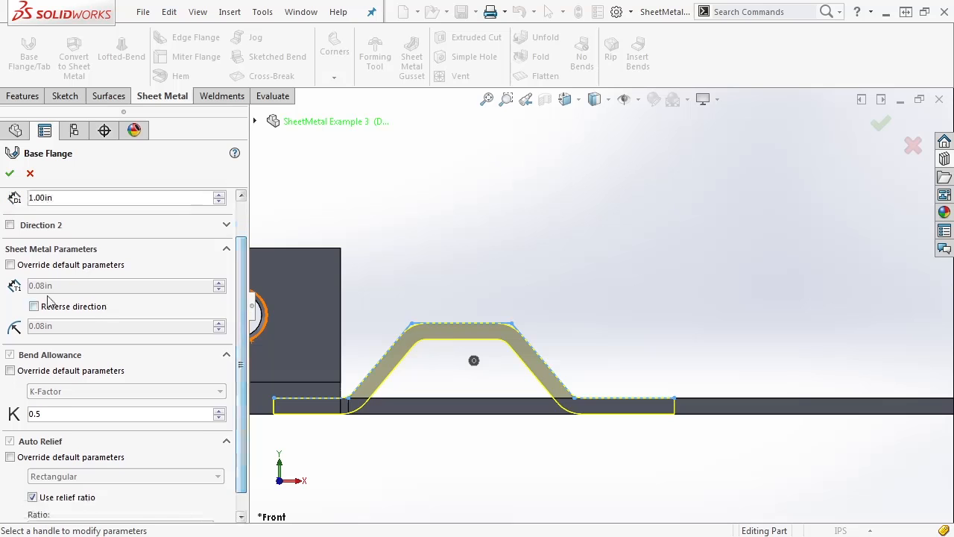
click(34, 306)
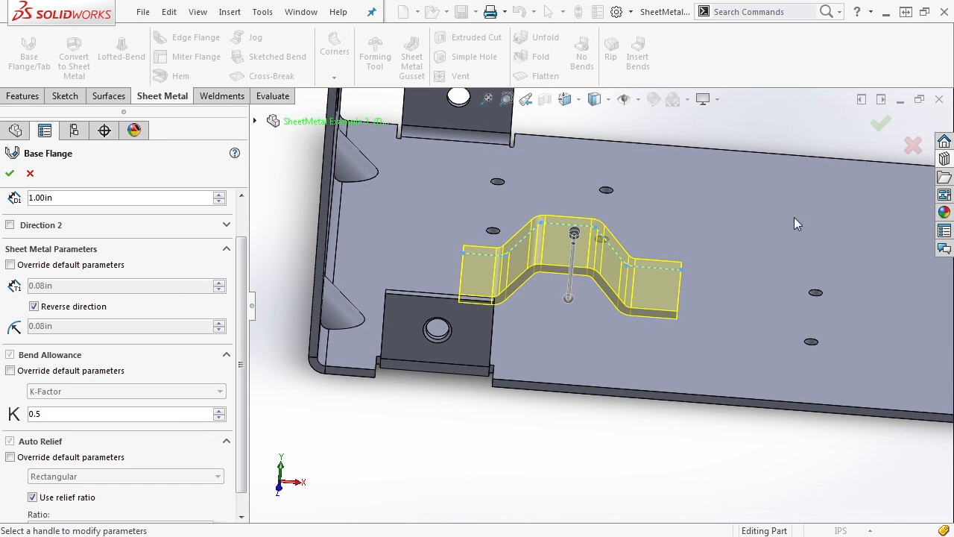
click(620, 459)
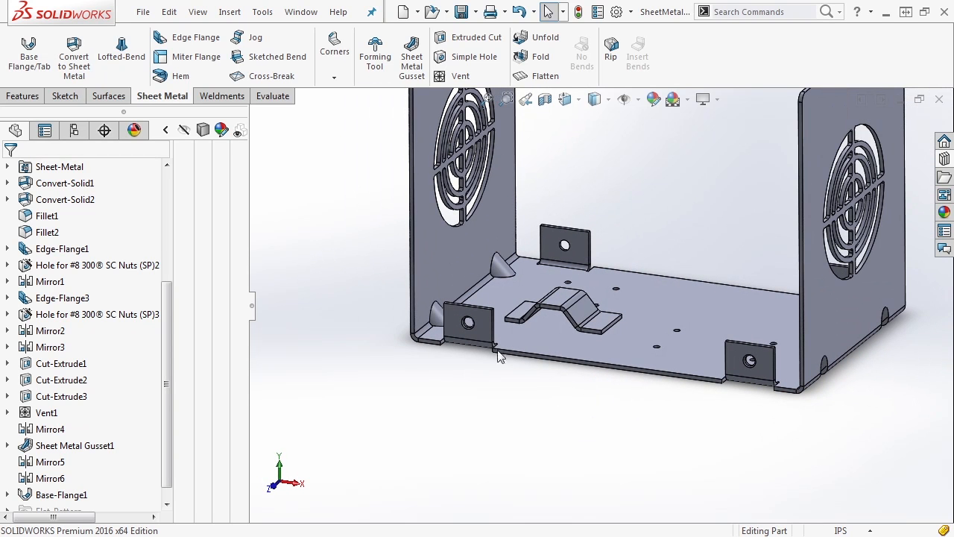
- Make the part a weldment and start a weld bead between the base plate's top face and the bracket's end face farther from the tab
click(223, 96)
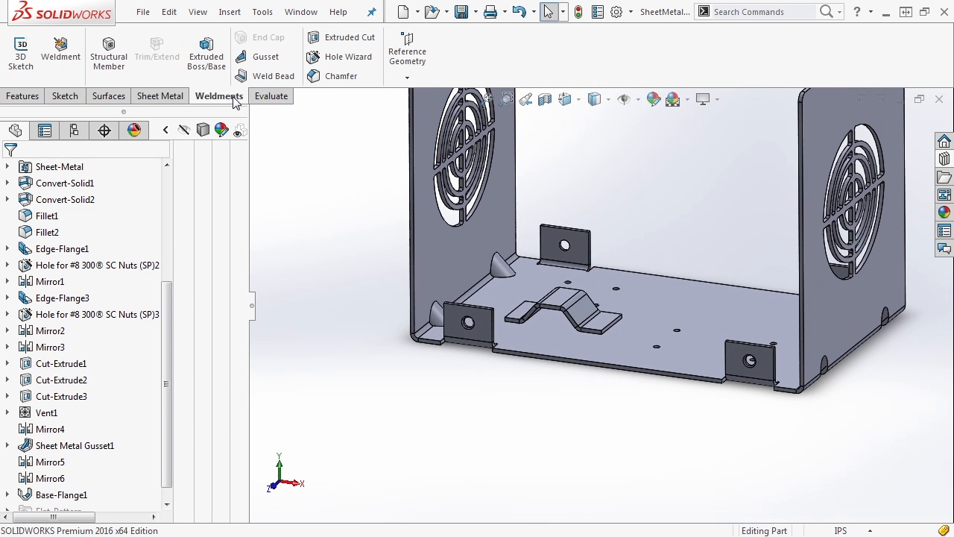
click(63, 61)
click(272, 75)
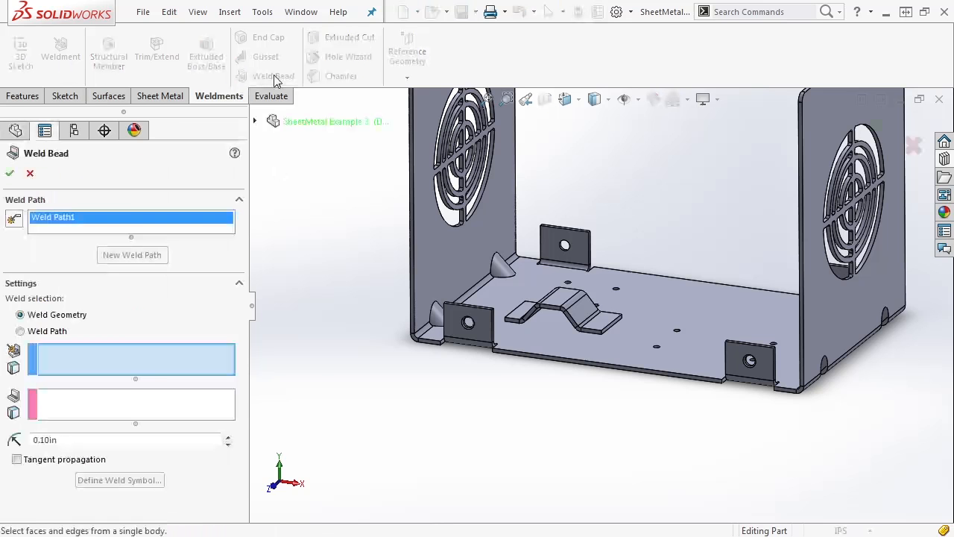
scroll(609, 330, down, 3)
scroll(609, 324, down, 2)
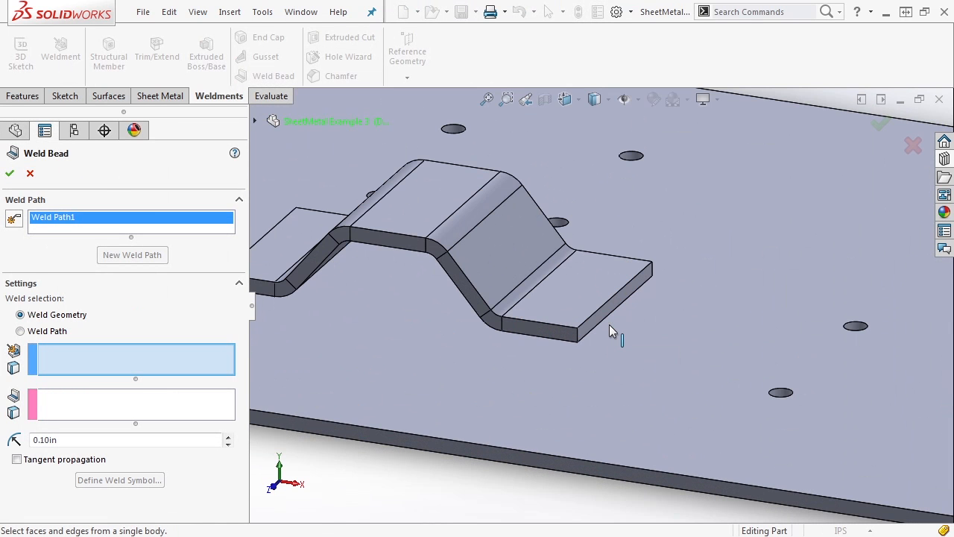
click(609, 327)
click(606, 313)
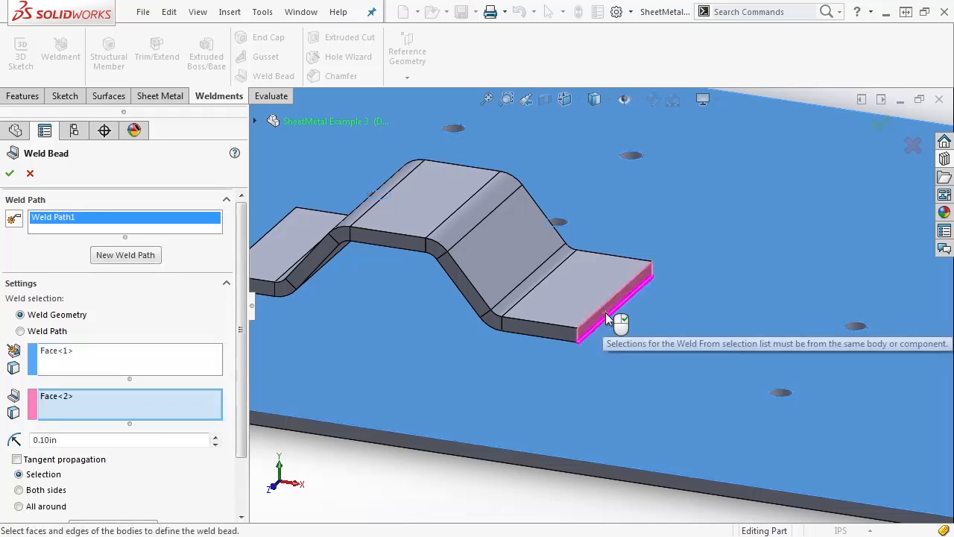
- Try to add the bracket's end face nearer the tab to the same weld path
middle_drag(594, 345, 363, 428)
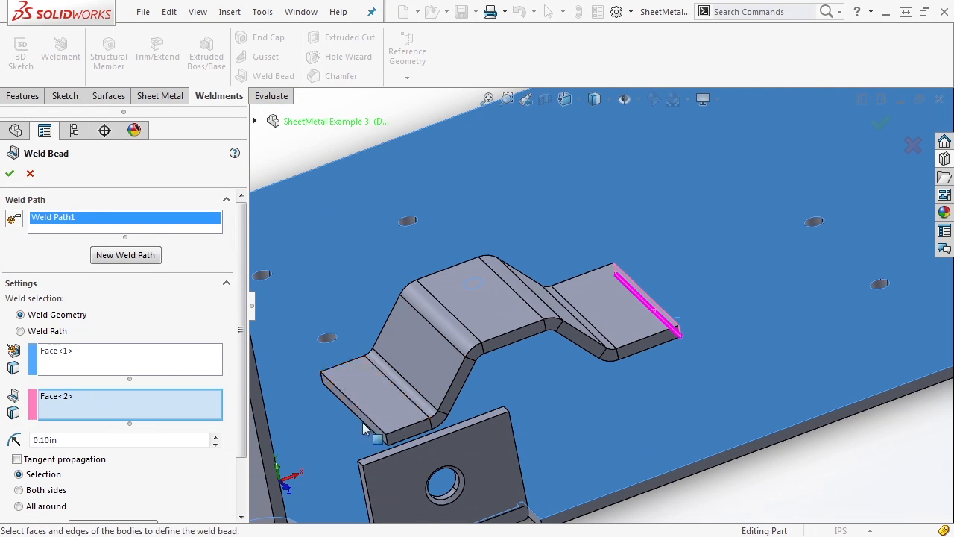
click(367, 425)
click(368, 426)
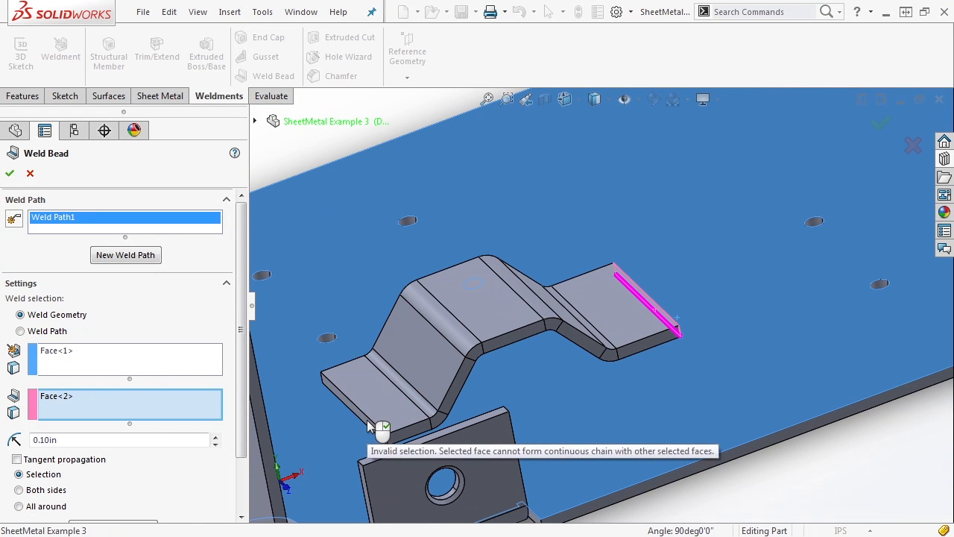
scroll(371, 427, down, 2)
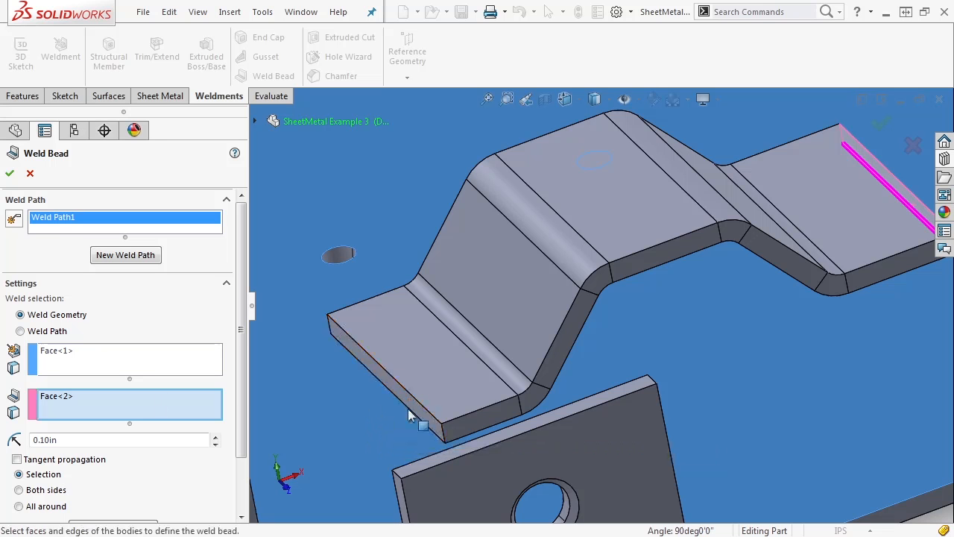
click(430, 419)
scroll(426, 419, up, 2)
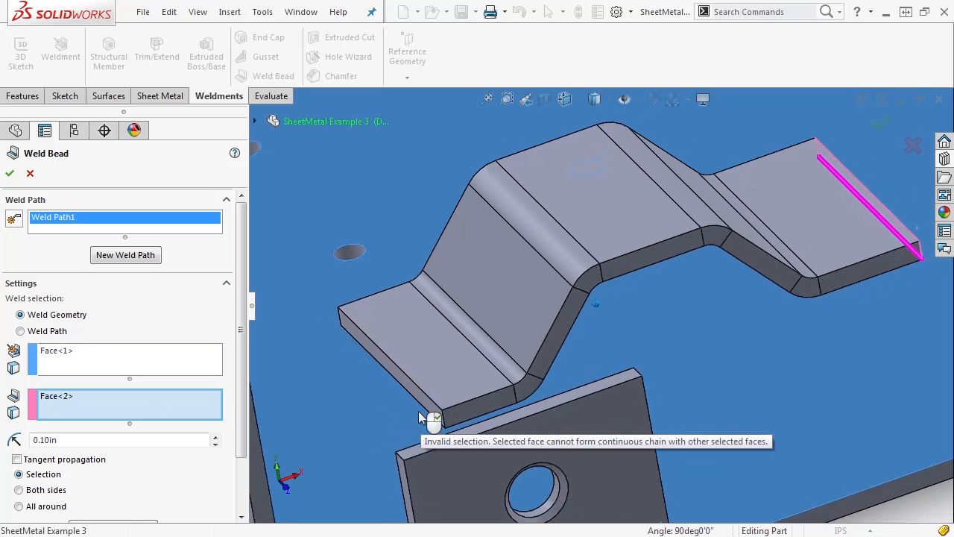
- Switch the weld selection to Weld Path and try to pick the bottom edges at both bracket ends as one path
click(43, 336)
click(409, 382)
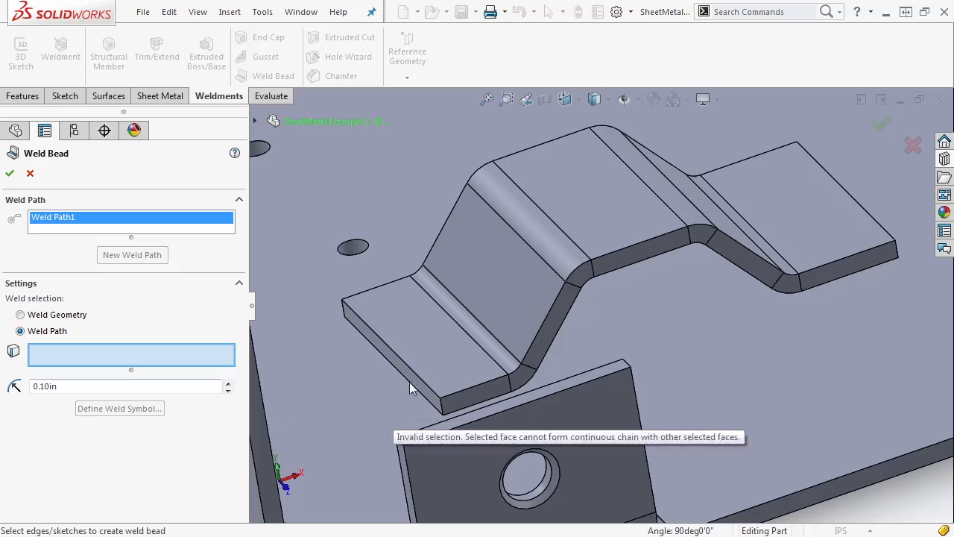
click(410, 384)
click(643, 306)
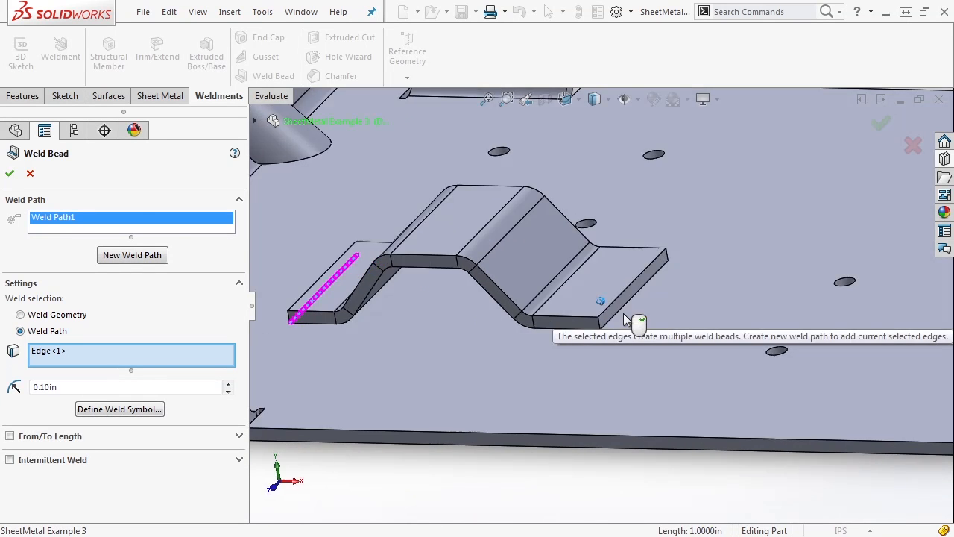
- Return to the Weld Geometry selection and clear the faces chosen for the first weld path
click(126, 257)
right_click(102, 358)
click(132, 367)
right_click(117, 398)
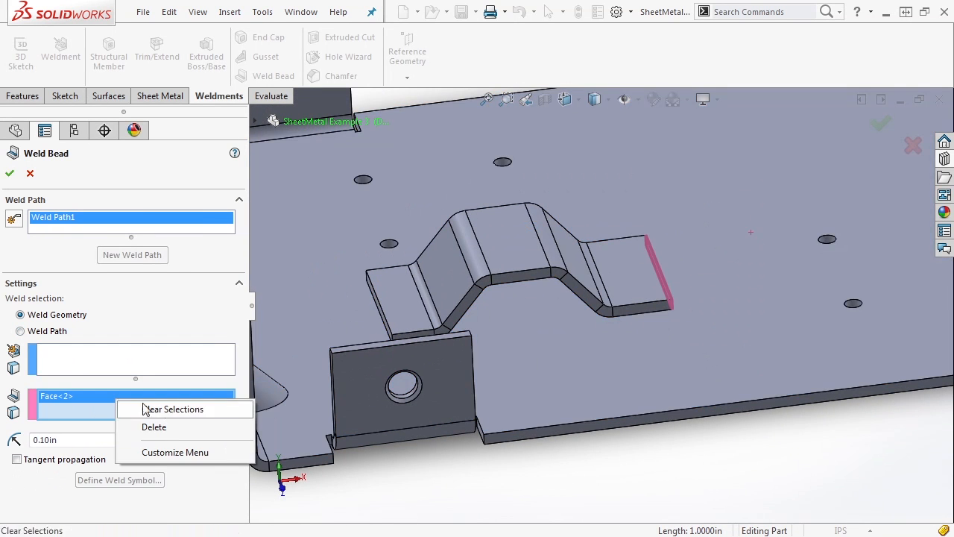
click(145, 407)
- Define the first 0.10 in weld path between the bracket's end face farther from the tab and the base plate's top face
middle_drag(700, 350, 625, 363)
scroll(626, 363, down, 3)
click(630, 337)
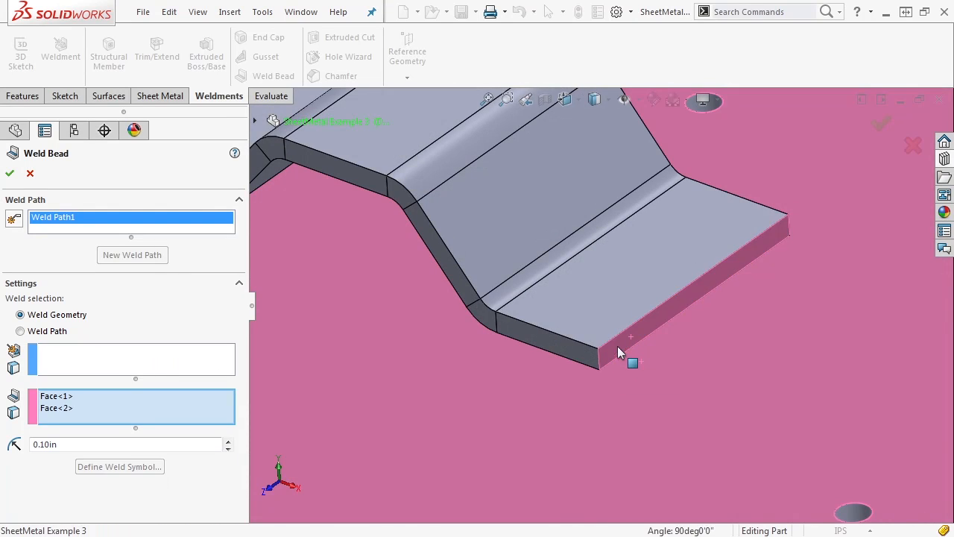
click(617, 346)
click(149, 358)
click(618, 352)
- Add a second weld path between the base plate and the bracket's end face nearer the tab, and accept the weld beads
click(97, 260)
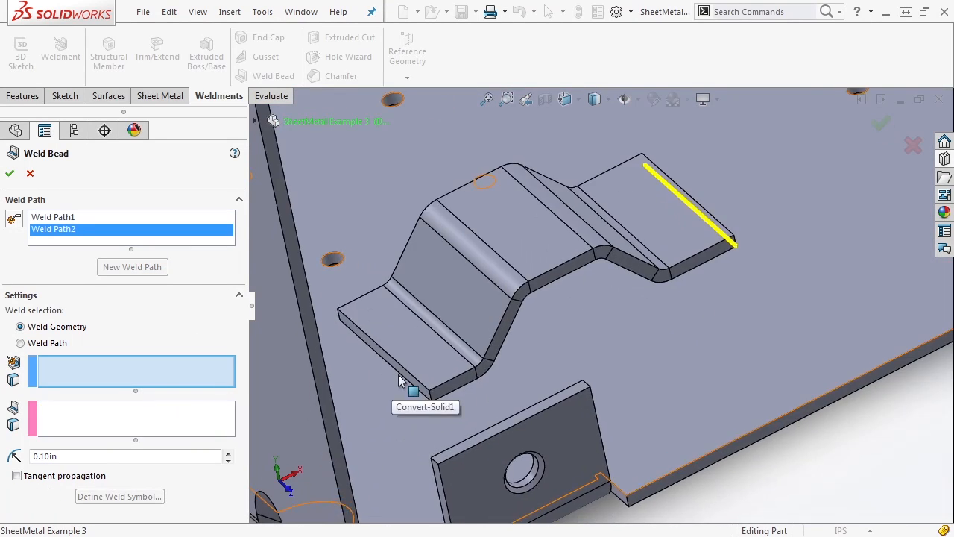
scroll(360, 367, down, 2)
click(276, 378)
click(192, 415)
click(431, 370)
click(10, 174)
- Expand the cut list and show the hidden enclosure cover body Cut-Extrude2
scroll(603, 302, up, 6)
middle_drag(603, 307, 582, 402)
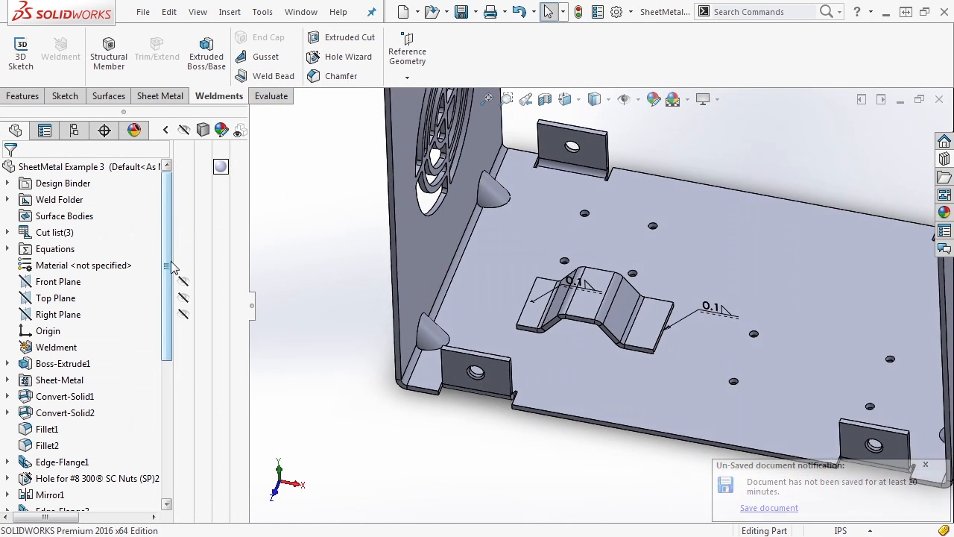
scroll(610, 312, up, 4)
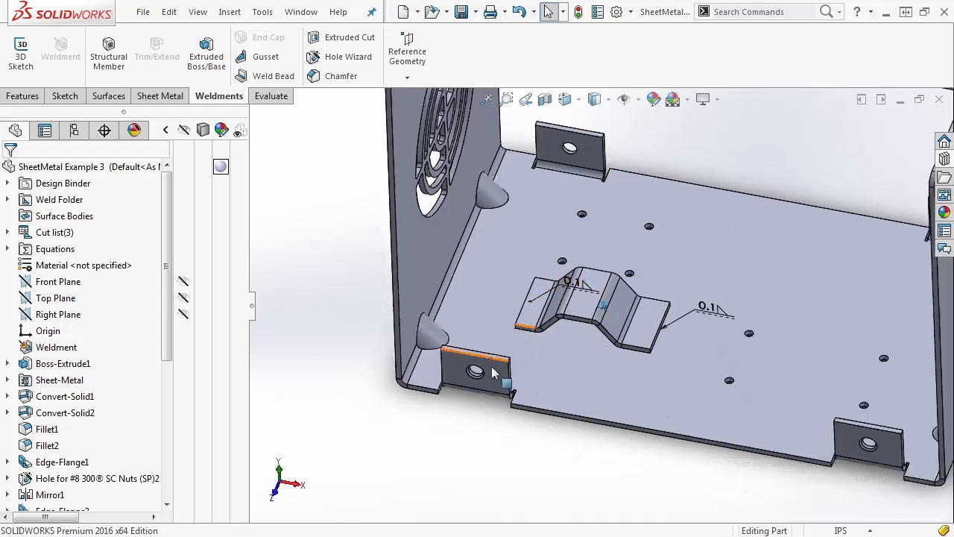
click(7, 232)
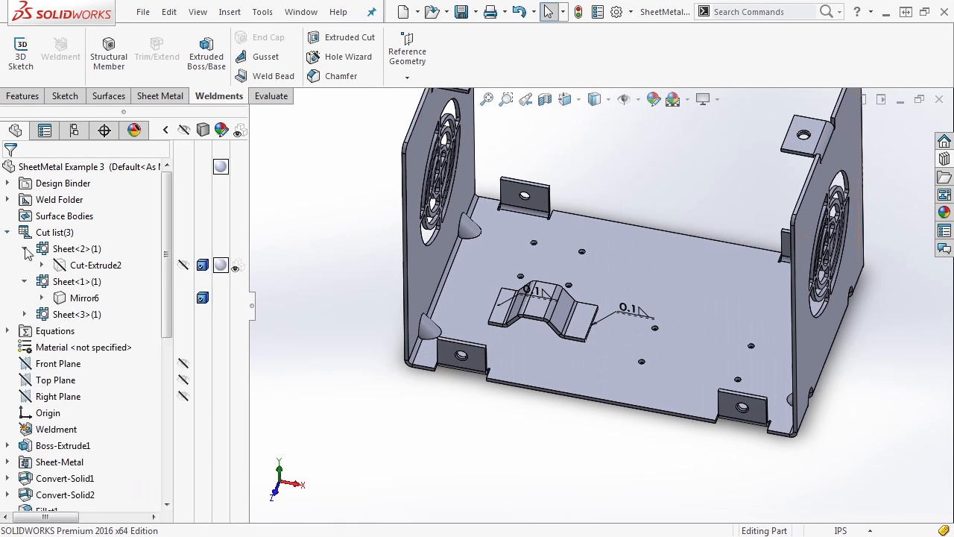
click(185, 265)
click(360, 237)
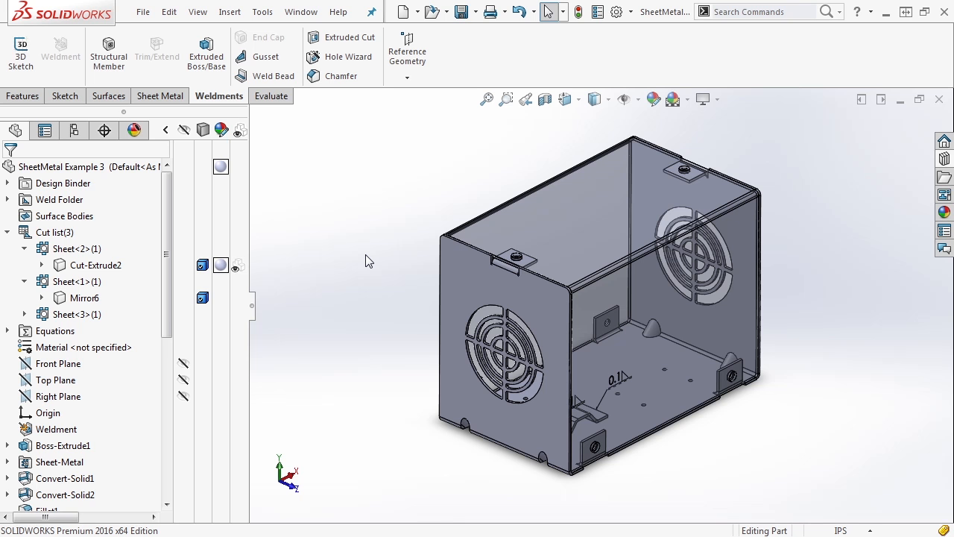
- Flatten the bracket body Base-Flange1 from the cut list to view its flat pattern, and exit the flattened state
click(24, 314)
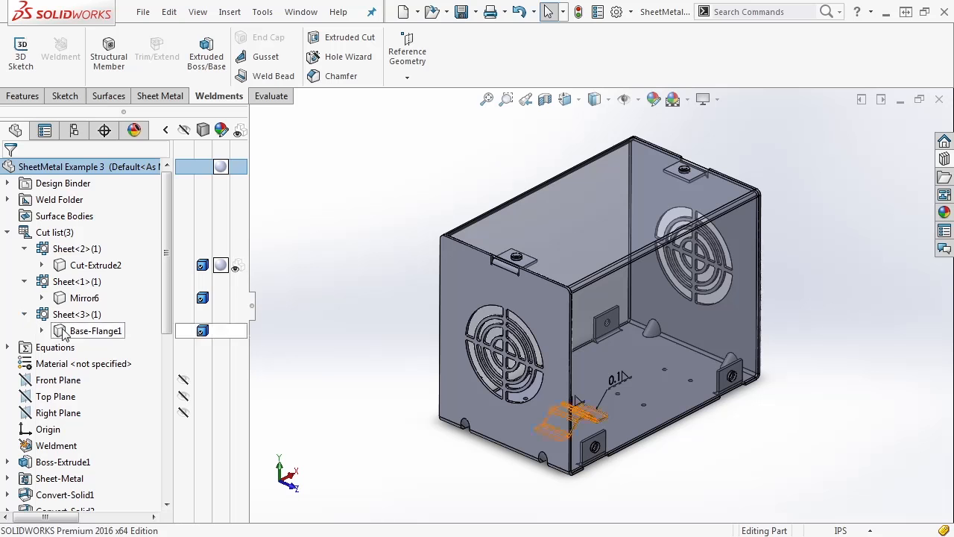
click(63, 333)
right_click(64, 333)
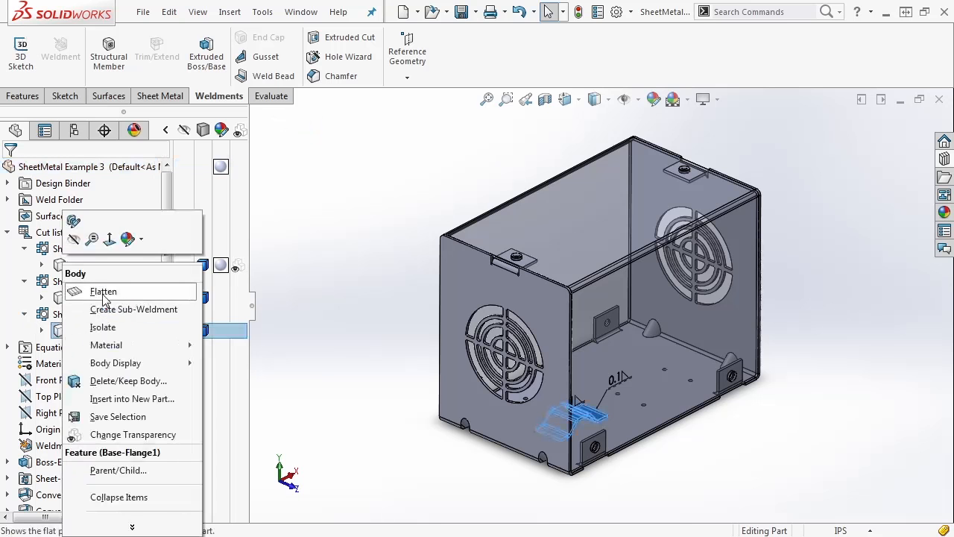
click(103, 295)
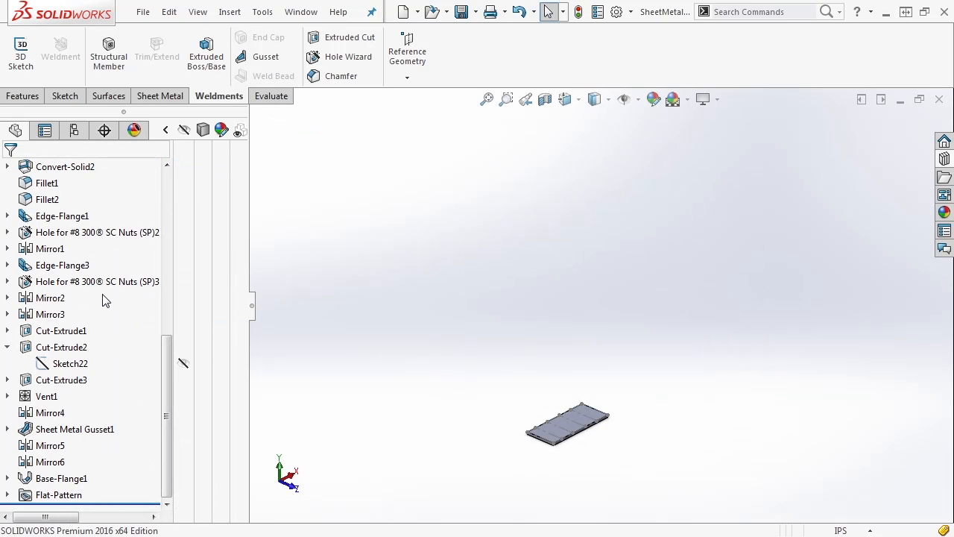
drag(167, 378, 168, 202)
right_click(89, 298)
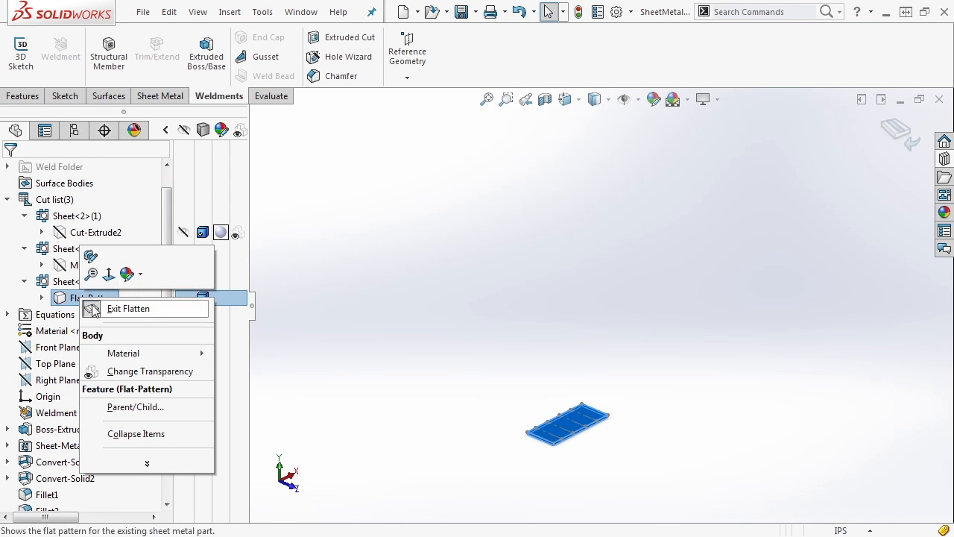
click(92, 309)
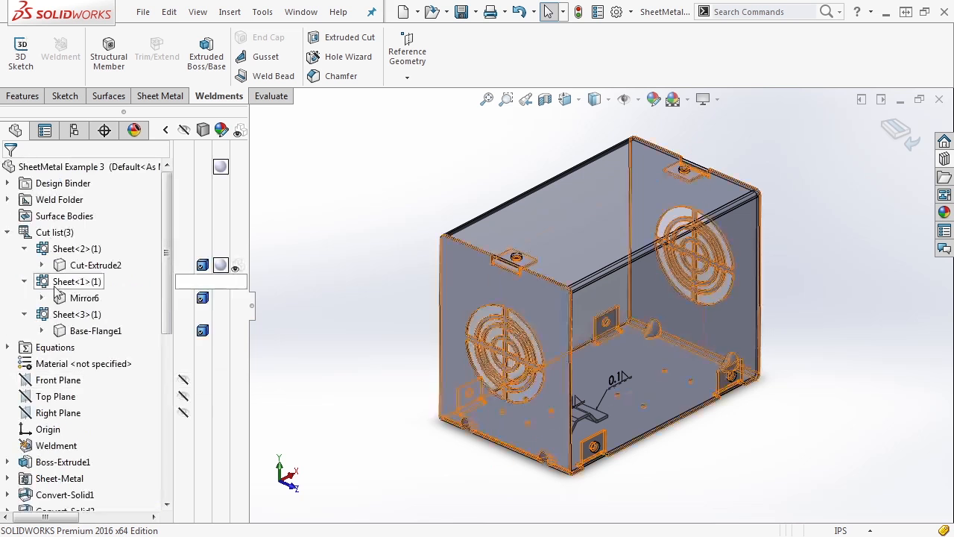
- Flatten the enclosure base body Mirror6, examine its flat pattern, and exit the flattened state
click(59, 298)
right_click(61, 299)
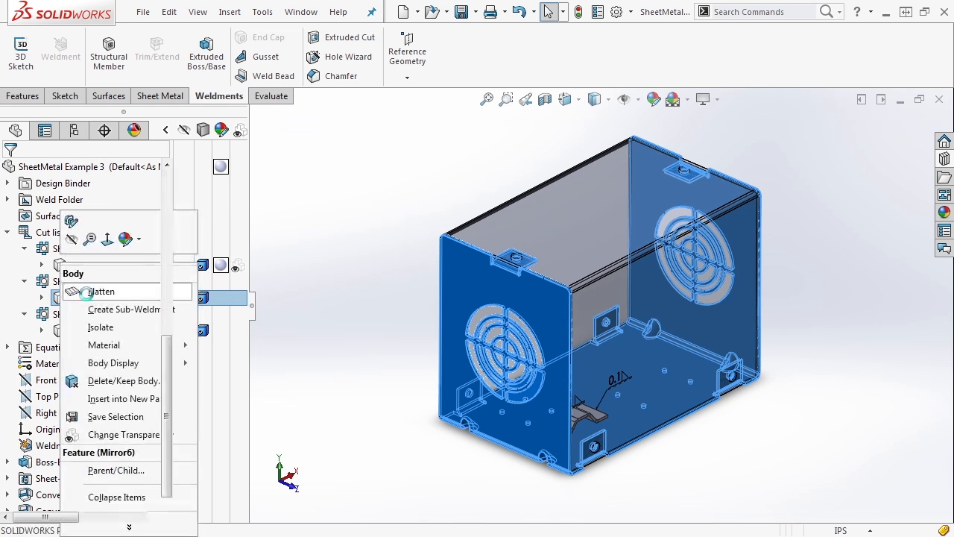
click(88, 293)
key(f)
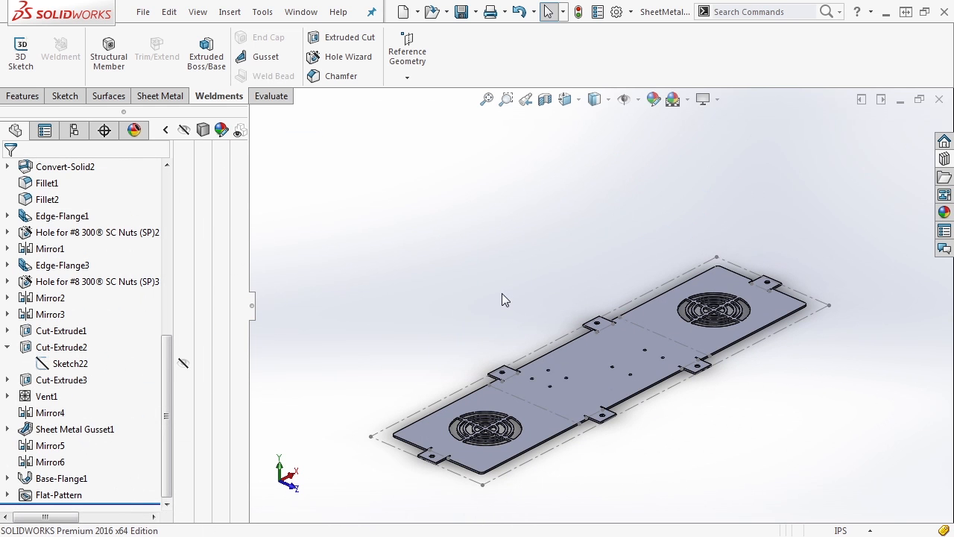
scroll(594, 419, down, 3)
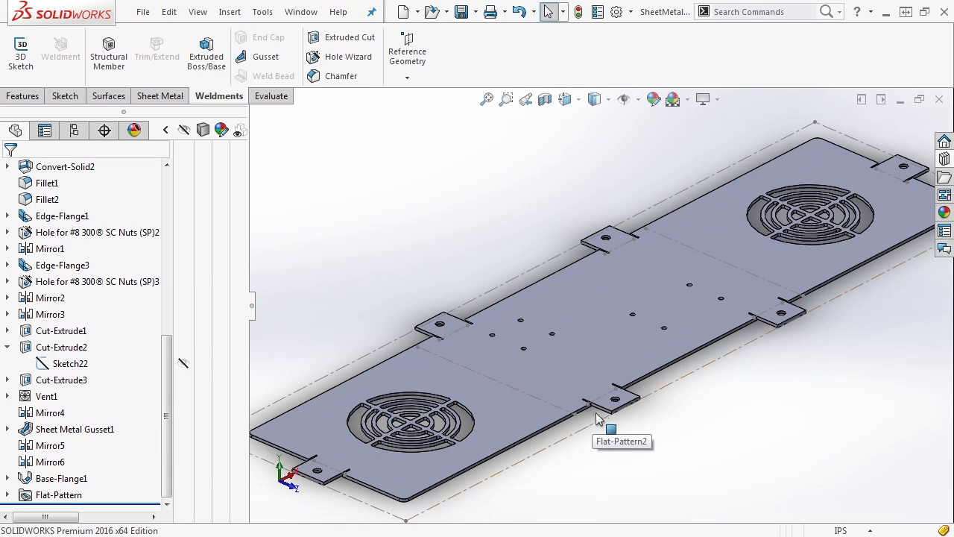
scroll(539, 414, up, 2)
scroll(65, 272, up, 6)
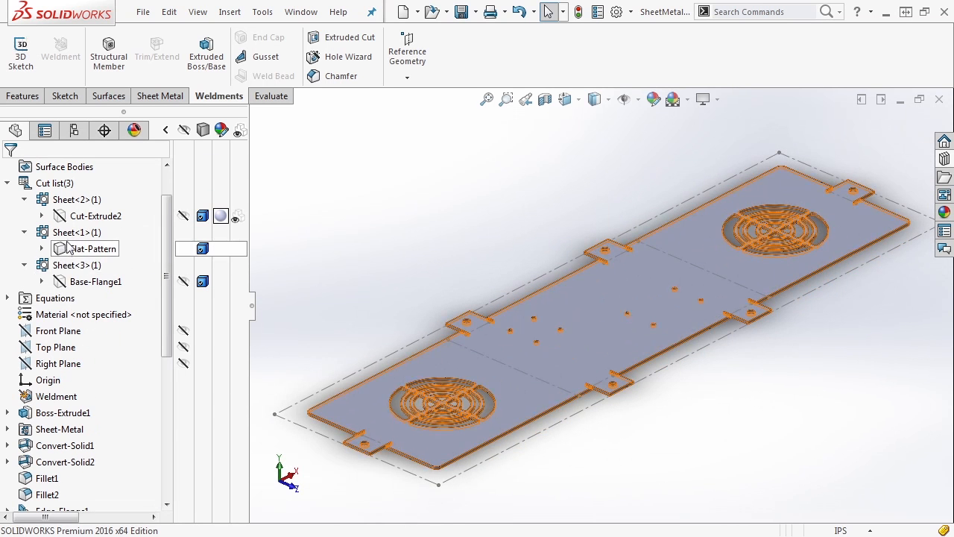
right_click(74, 248)
click(105, 256)
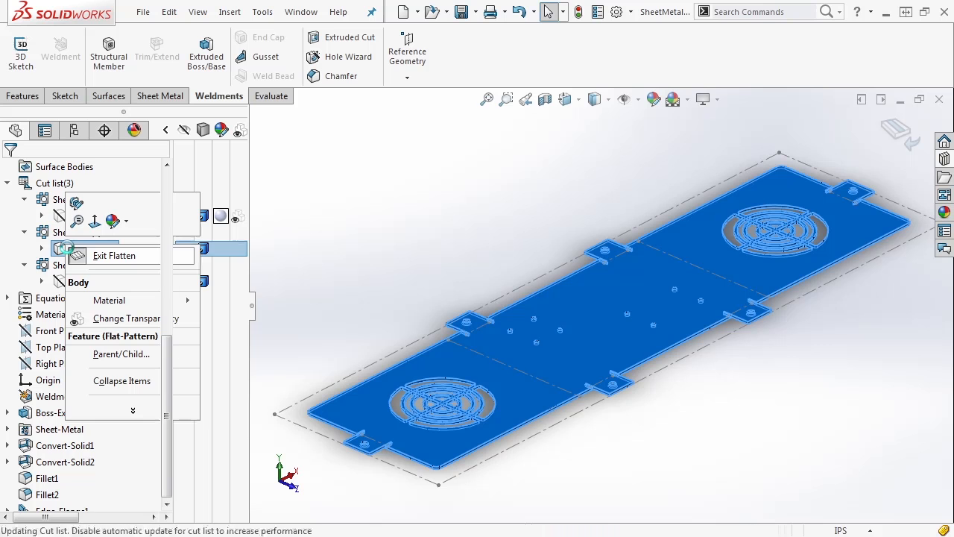
- Flatten the enclosure cover body Cut-Extrude2 from the cut list, examine its flat pattern, and exit the flattened state
right_click(71, 265)
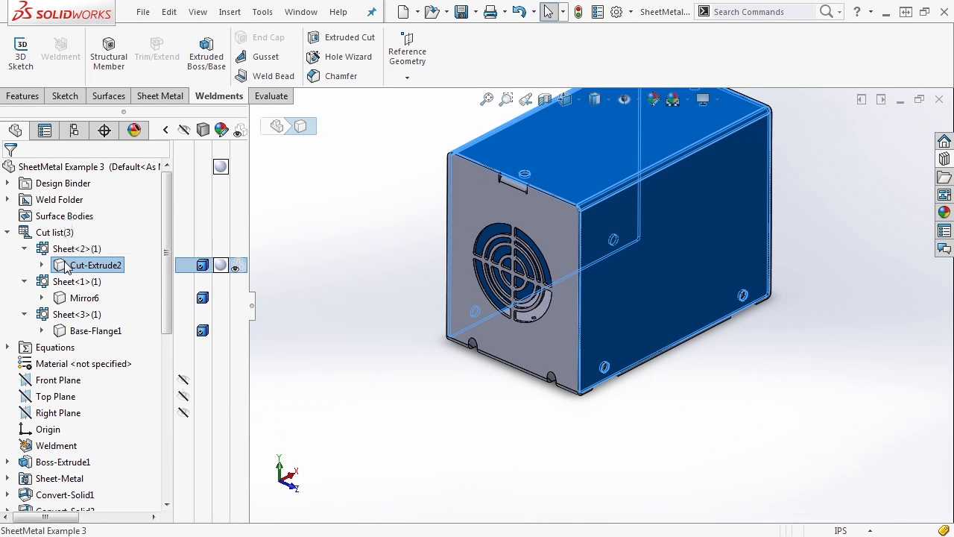
click(97, 291)
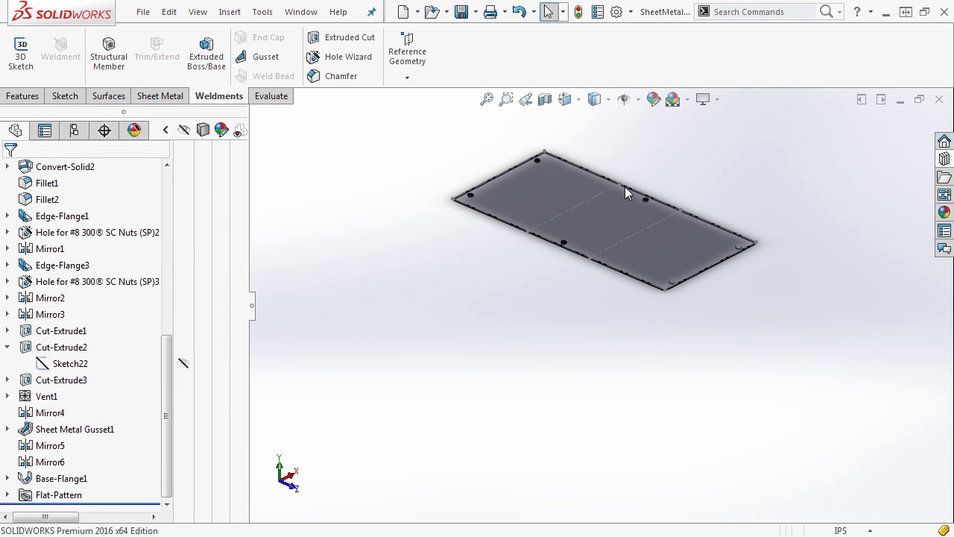
scroll(89, 238, up, 8)
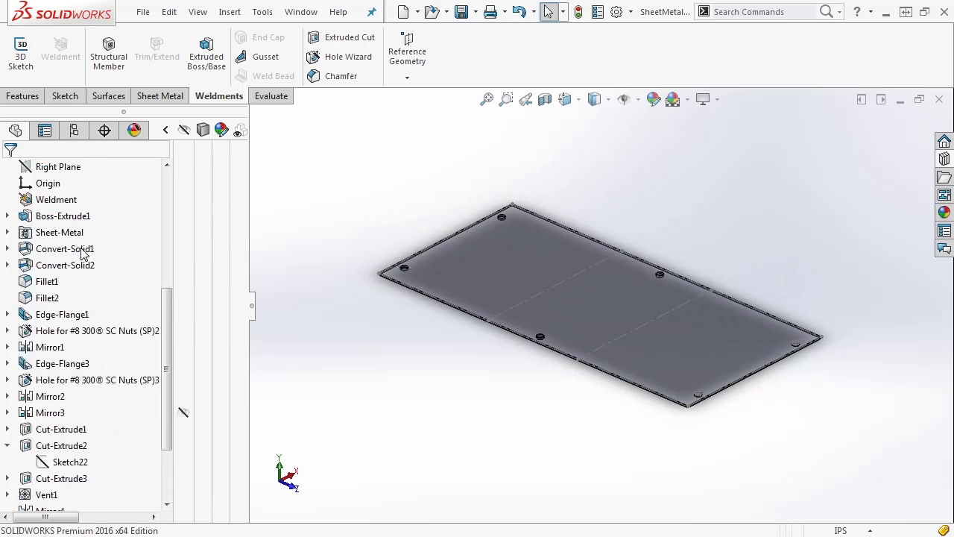
right_click(82, 265)
click(108, 275)
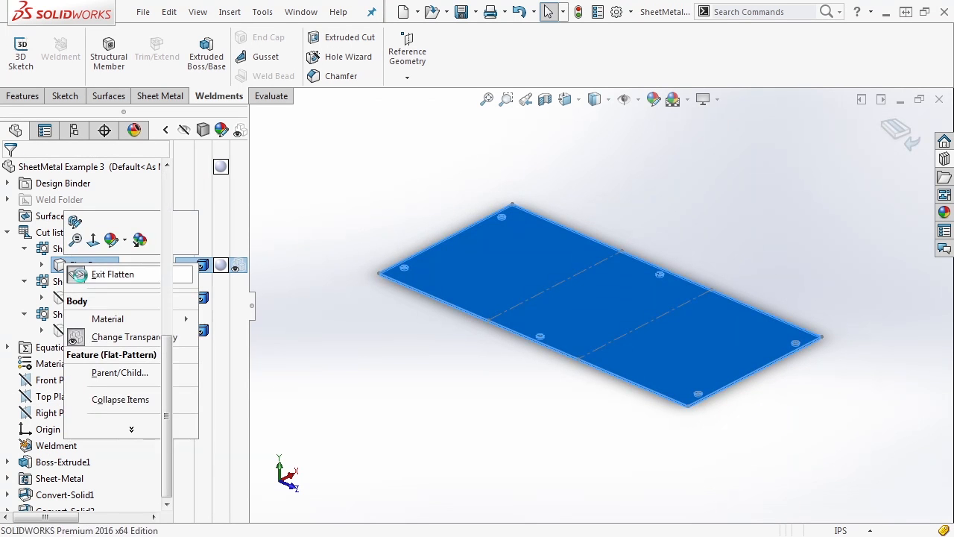
click(79, 275)
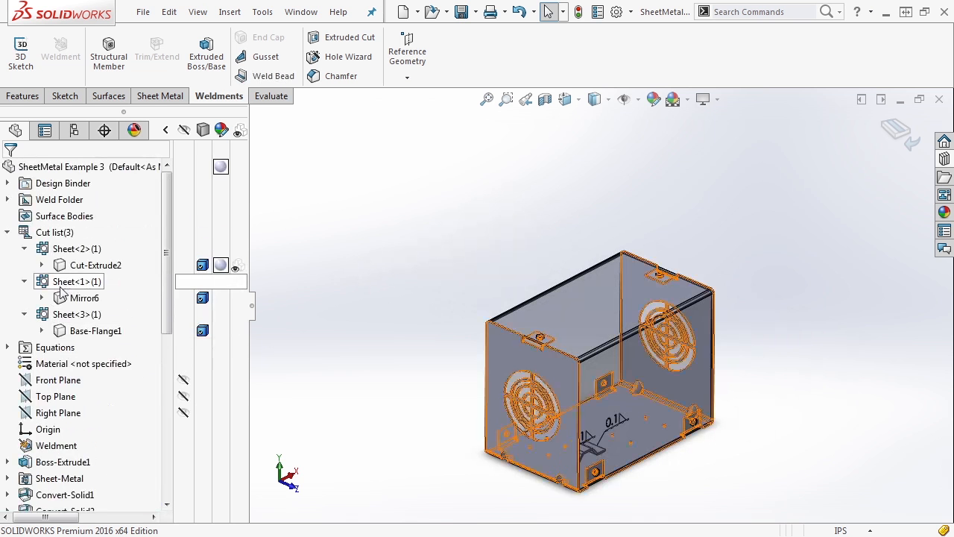
- Flatten the enclosure base body Mirror6 from the cut list again and view its flat pattern from above
click(84, 297)
right_click(84, 297)
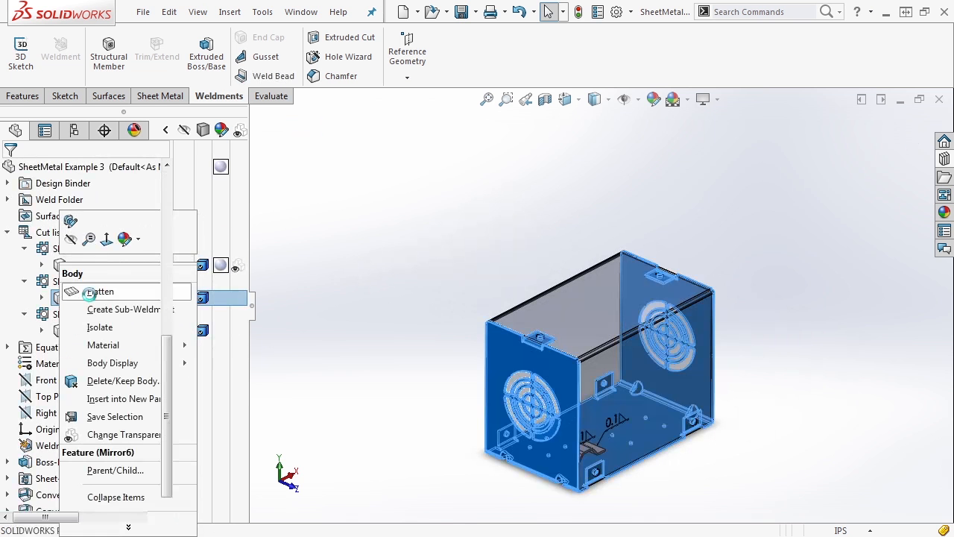
click(99, 292)
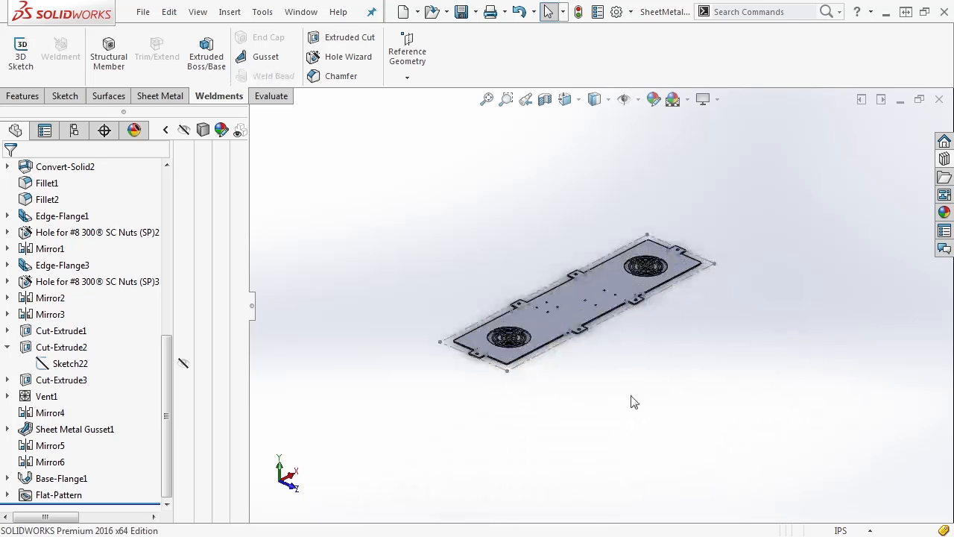
scroll(598, 301, down, 5)
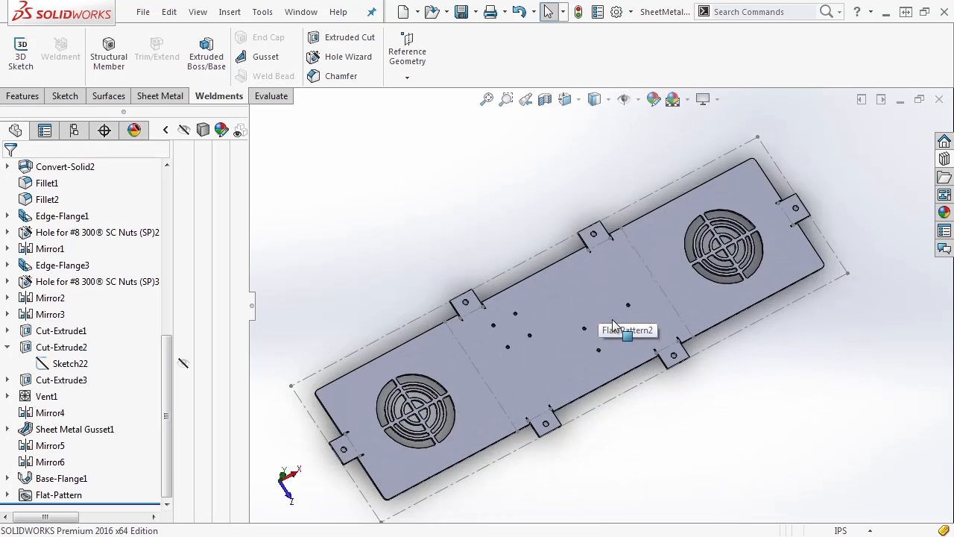
- Check the DXF/DWG export command on the flattened base's face, and return the body to its folded state
click(567, 307)
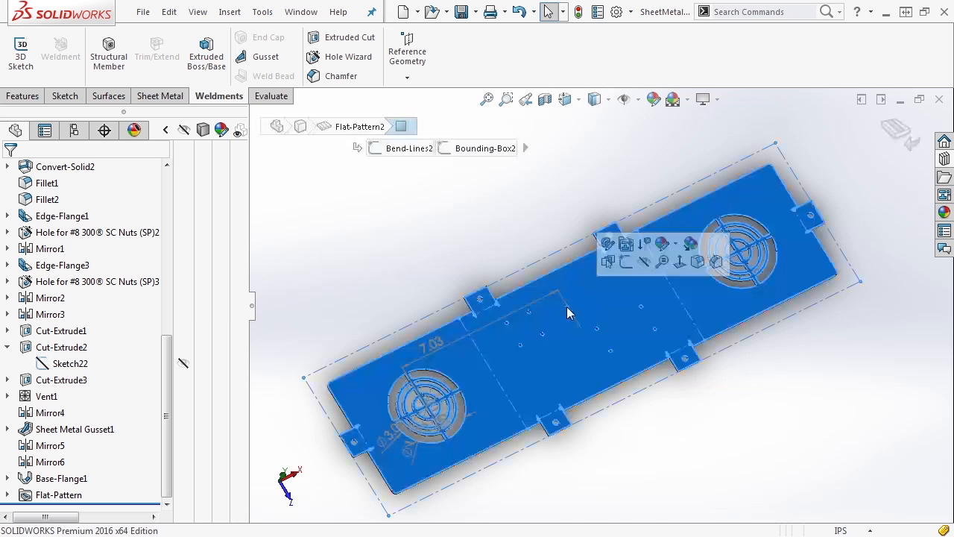
right_click(564, 333)
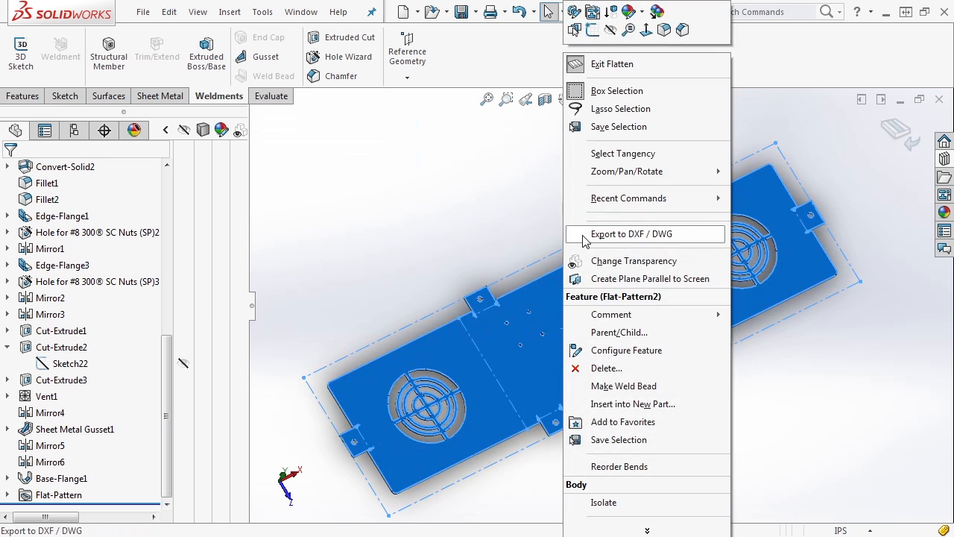
click(633, 234)
click(93, 298)
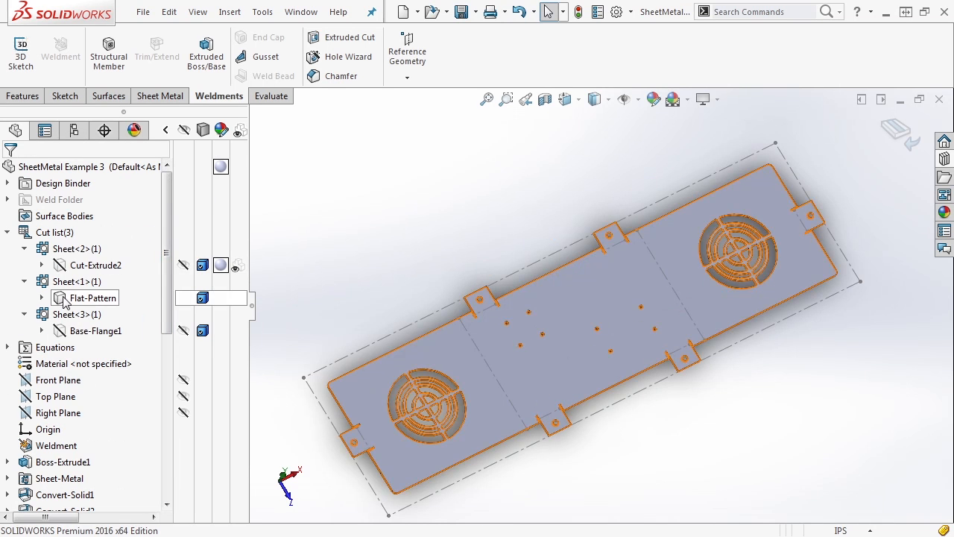
right_click(75, 299)
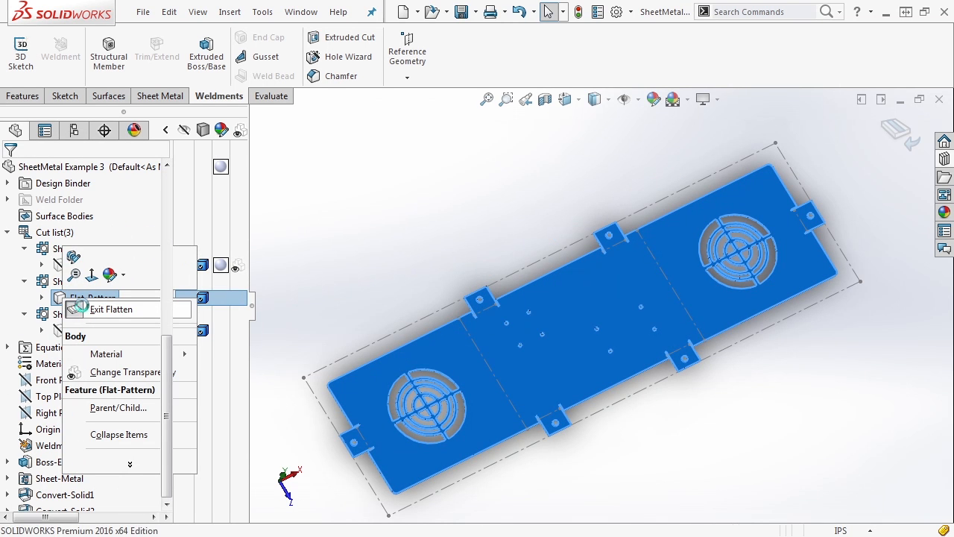
click(82, 307)
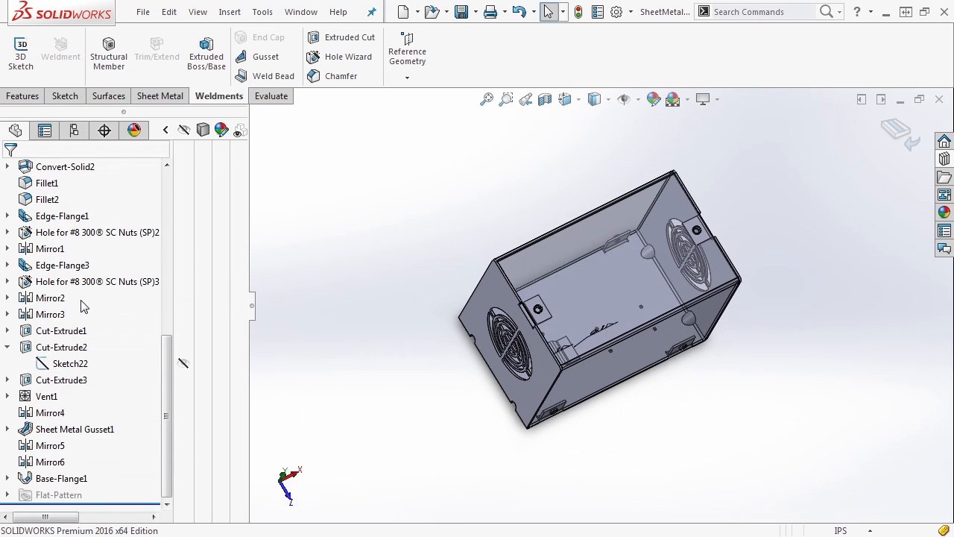
- Start a DXF/DWG export of the Flat-Pattern feature, review the DXF export options, and cancel without saving
scroll(71, 295, up, 6)
click(75, 249)
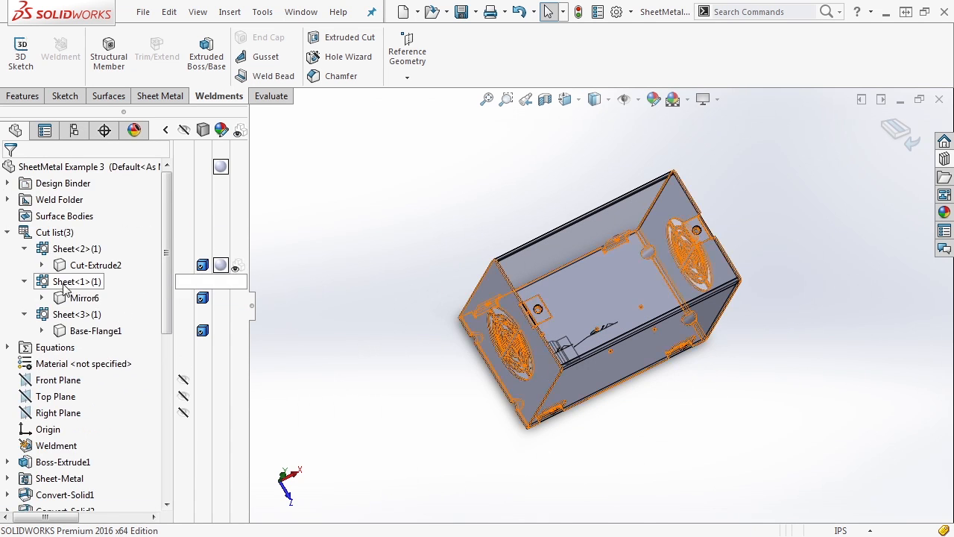
click(24, 249)
click(24, 264)
click(25, 281)
drag(165, 227, 162, 433)
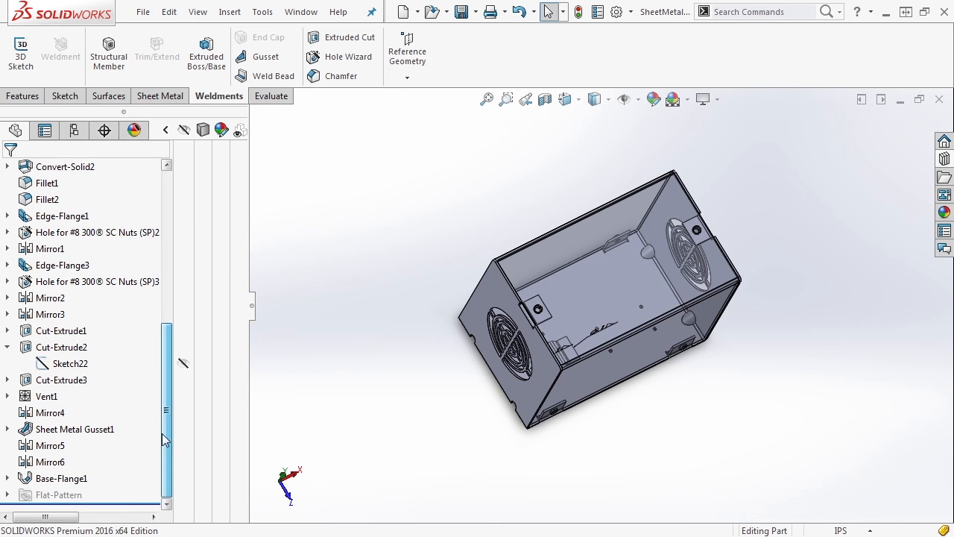
right_click(23, 500)
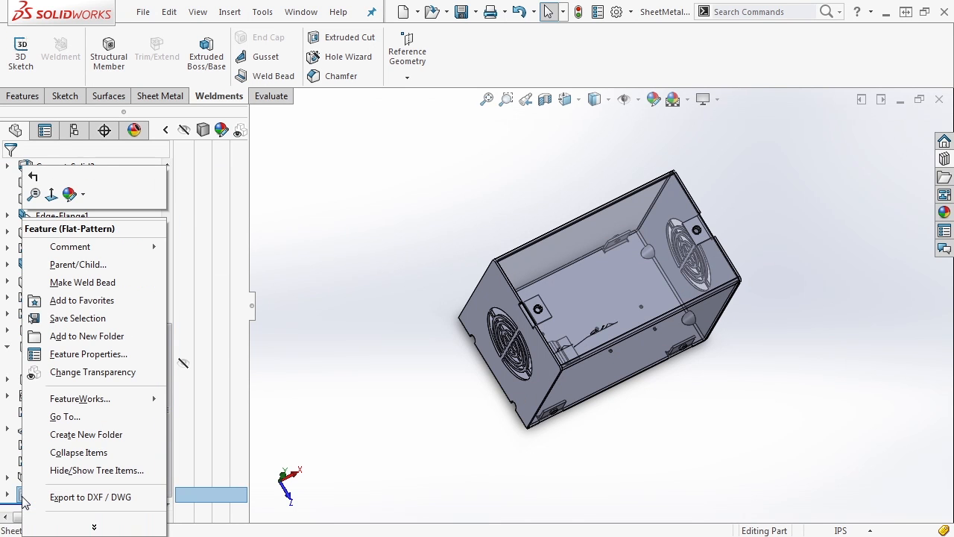
click(77, 499)
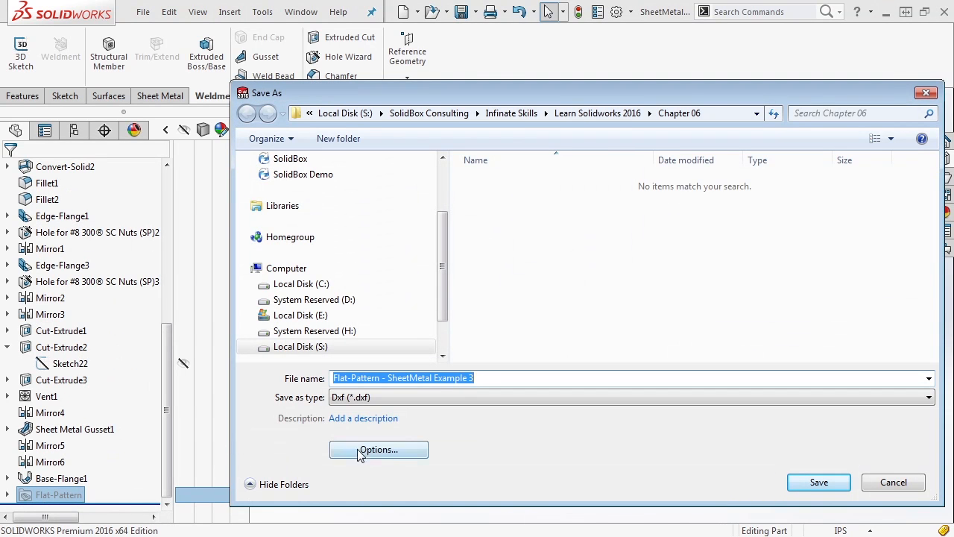
click(379, 449)
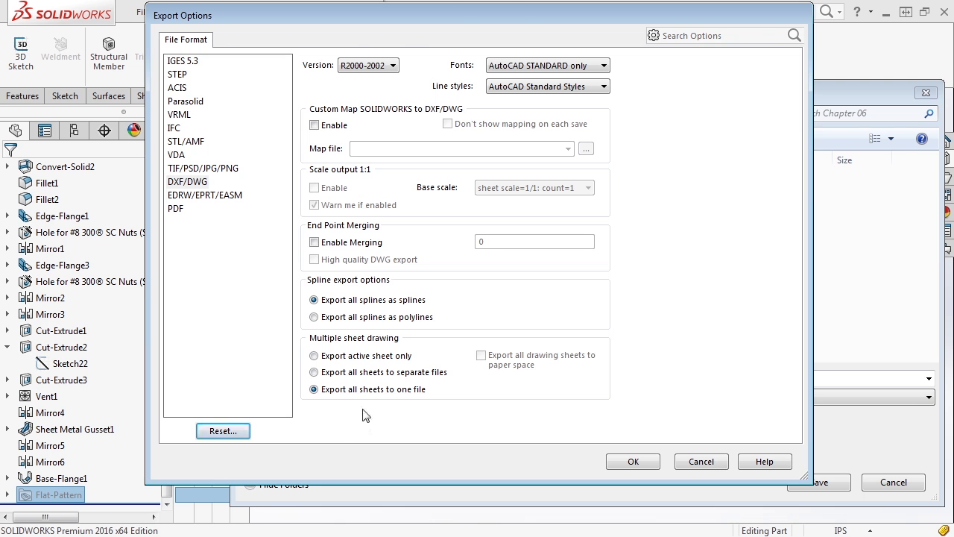
click(696, 461)
click(884, 485)
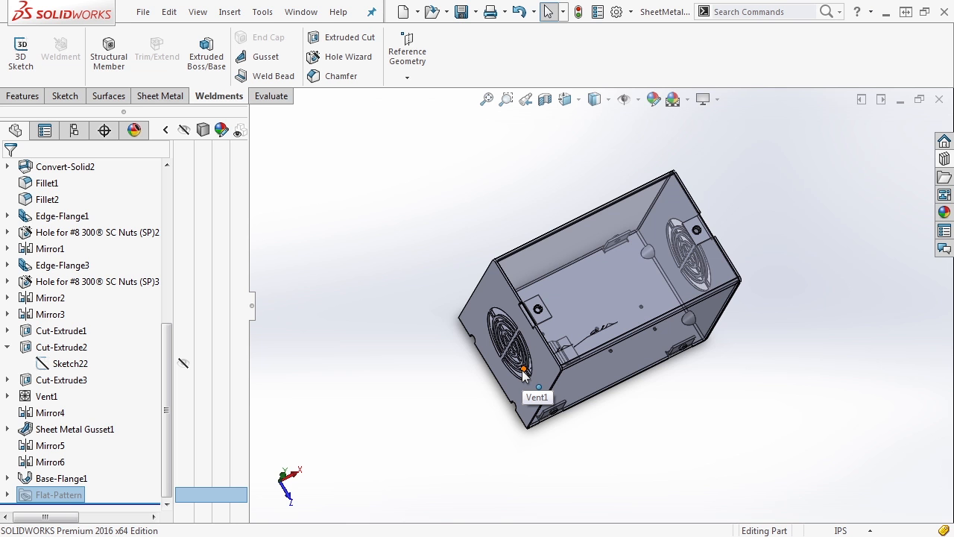
click(436, 321)
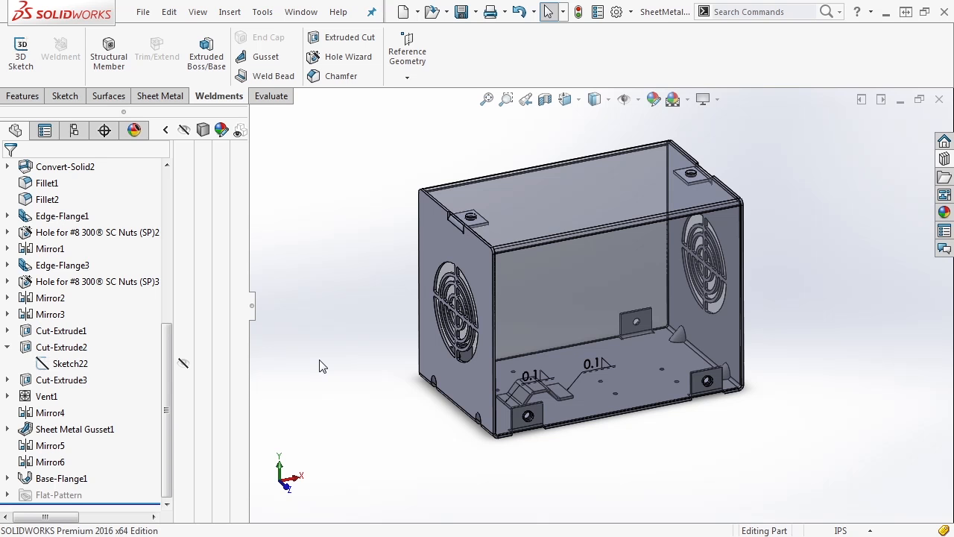
- Save the part under the new name SheetMetal Example 4 in the Chapter 06 folder
click(475, 12)
click(486, 50)
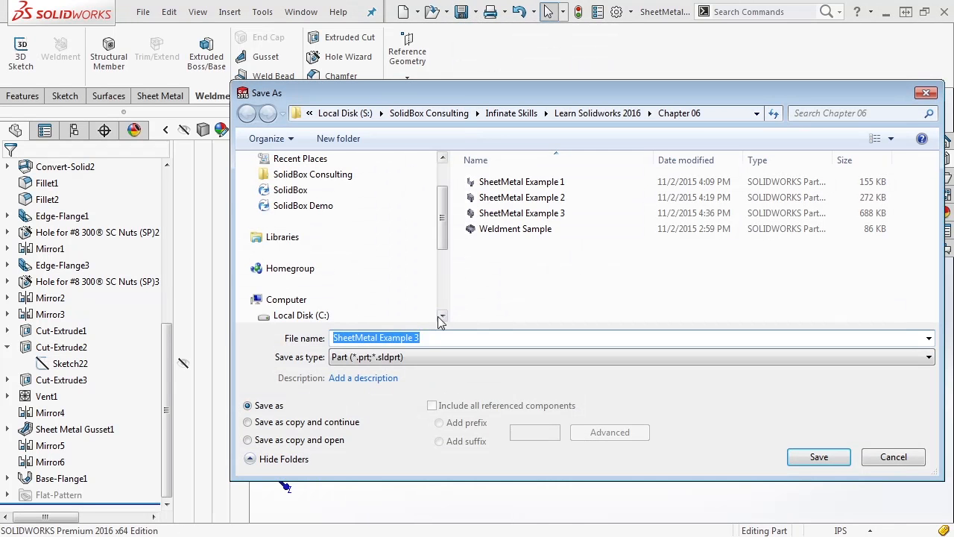
click(441, 336)
key(Return)
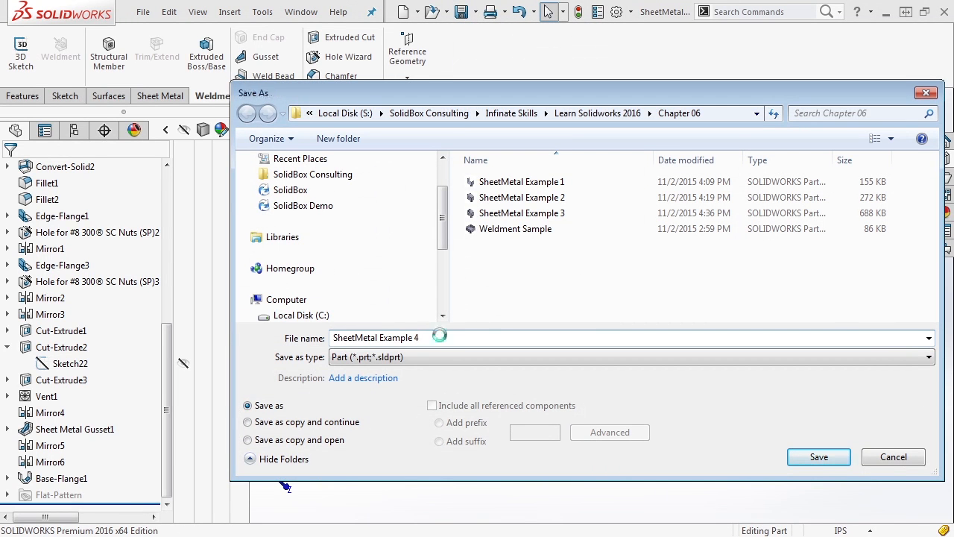